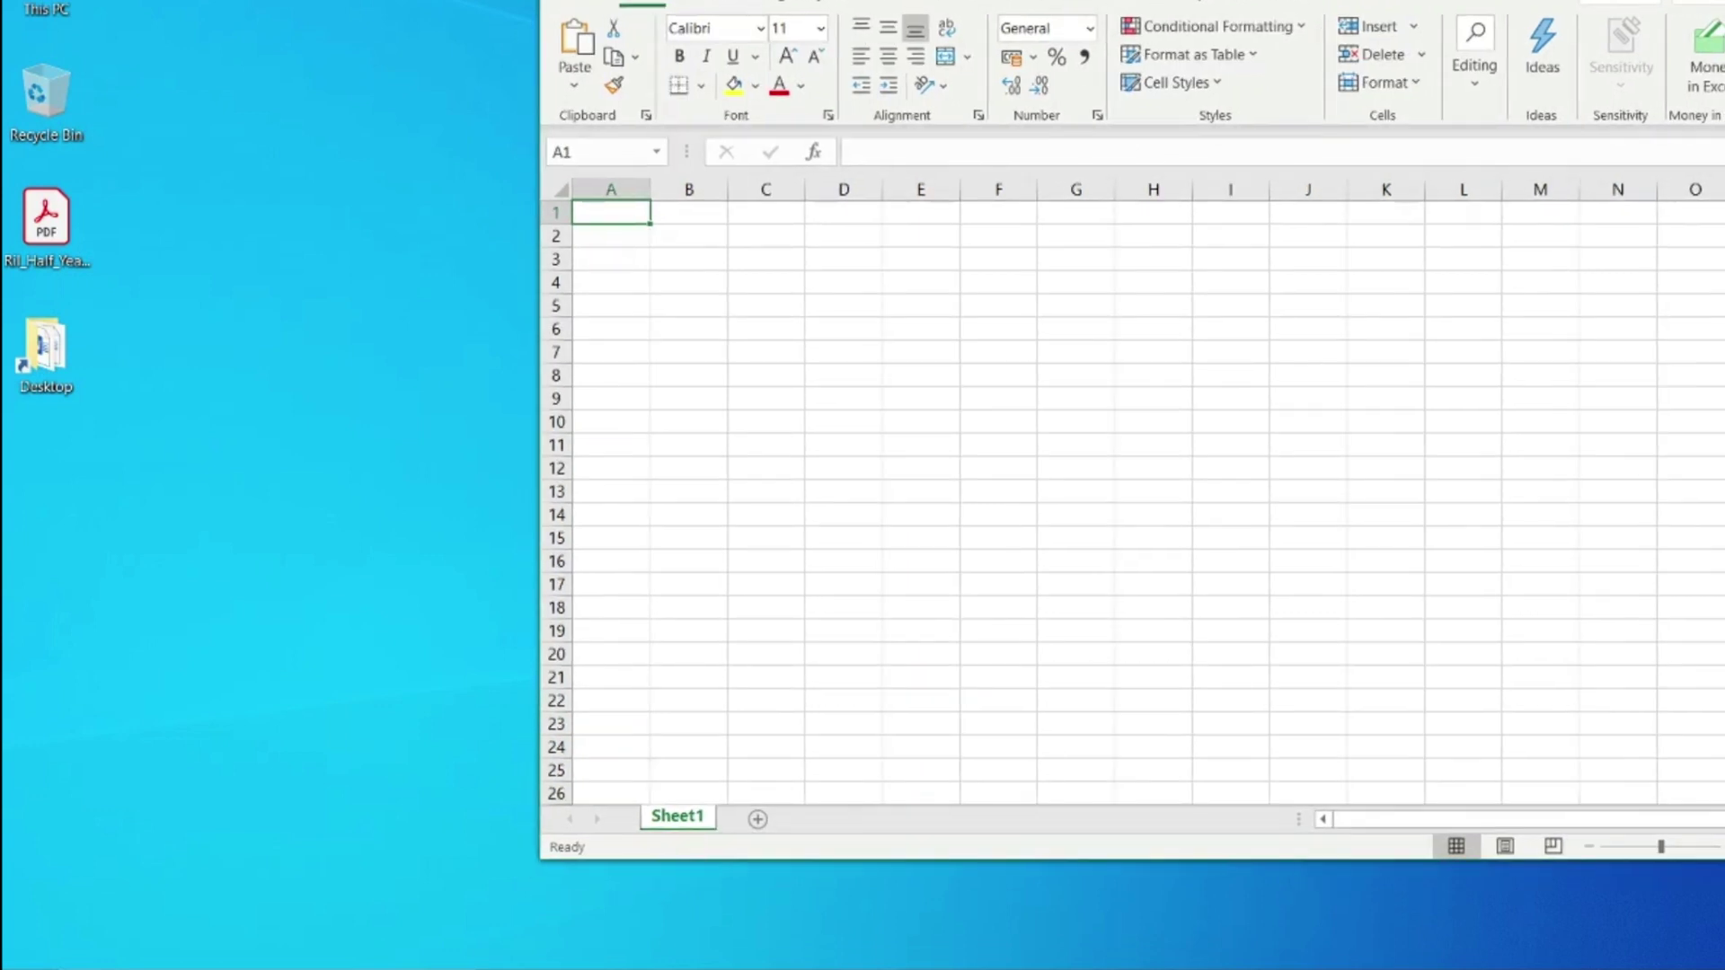
# Open the half-year results PDF in Acrobat and show page 4 full-width, with the Tools pane hidden
pyautogui.doubleClick(51, 235)
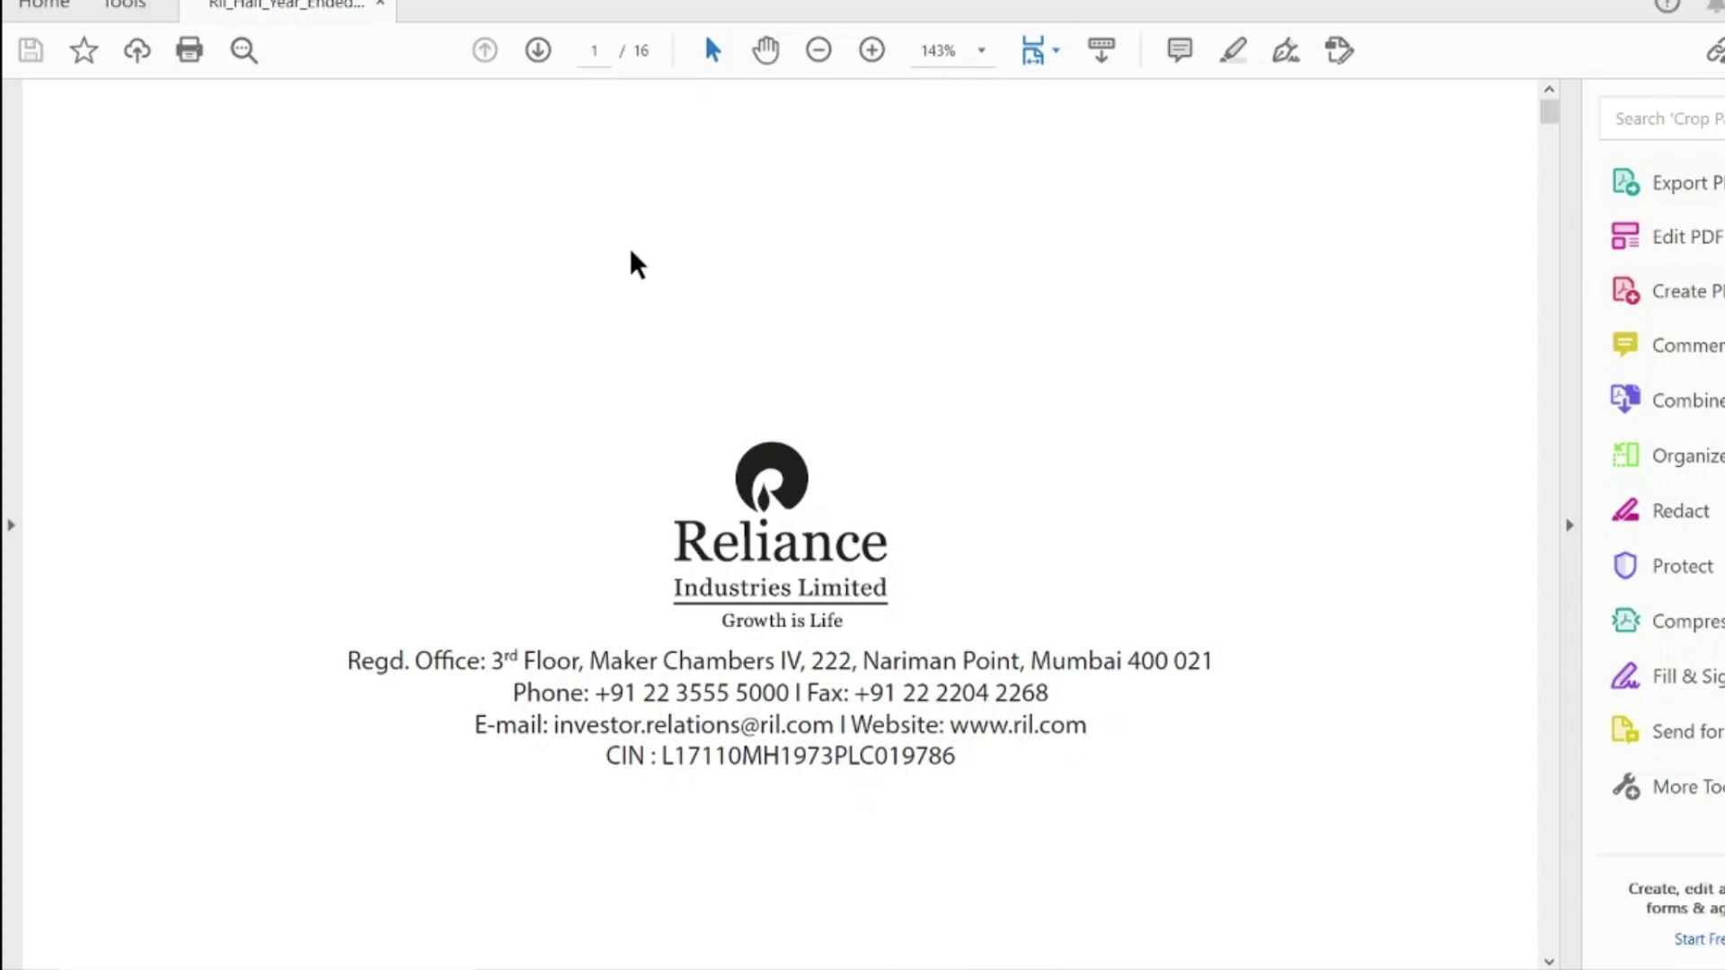
pyautogui.scroll(-6, 1374, 242)
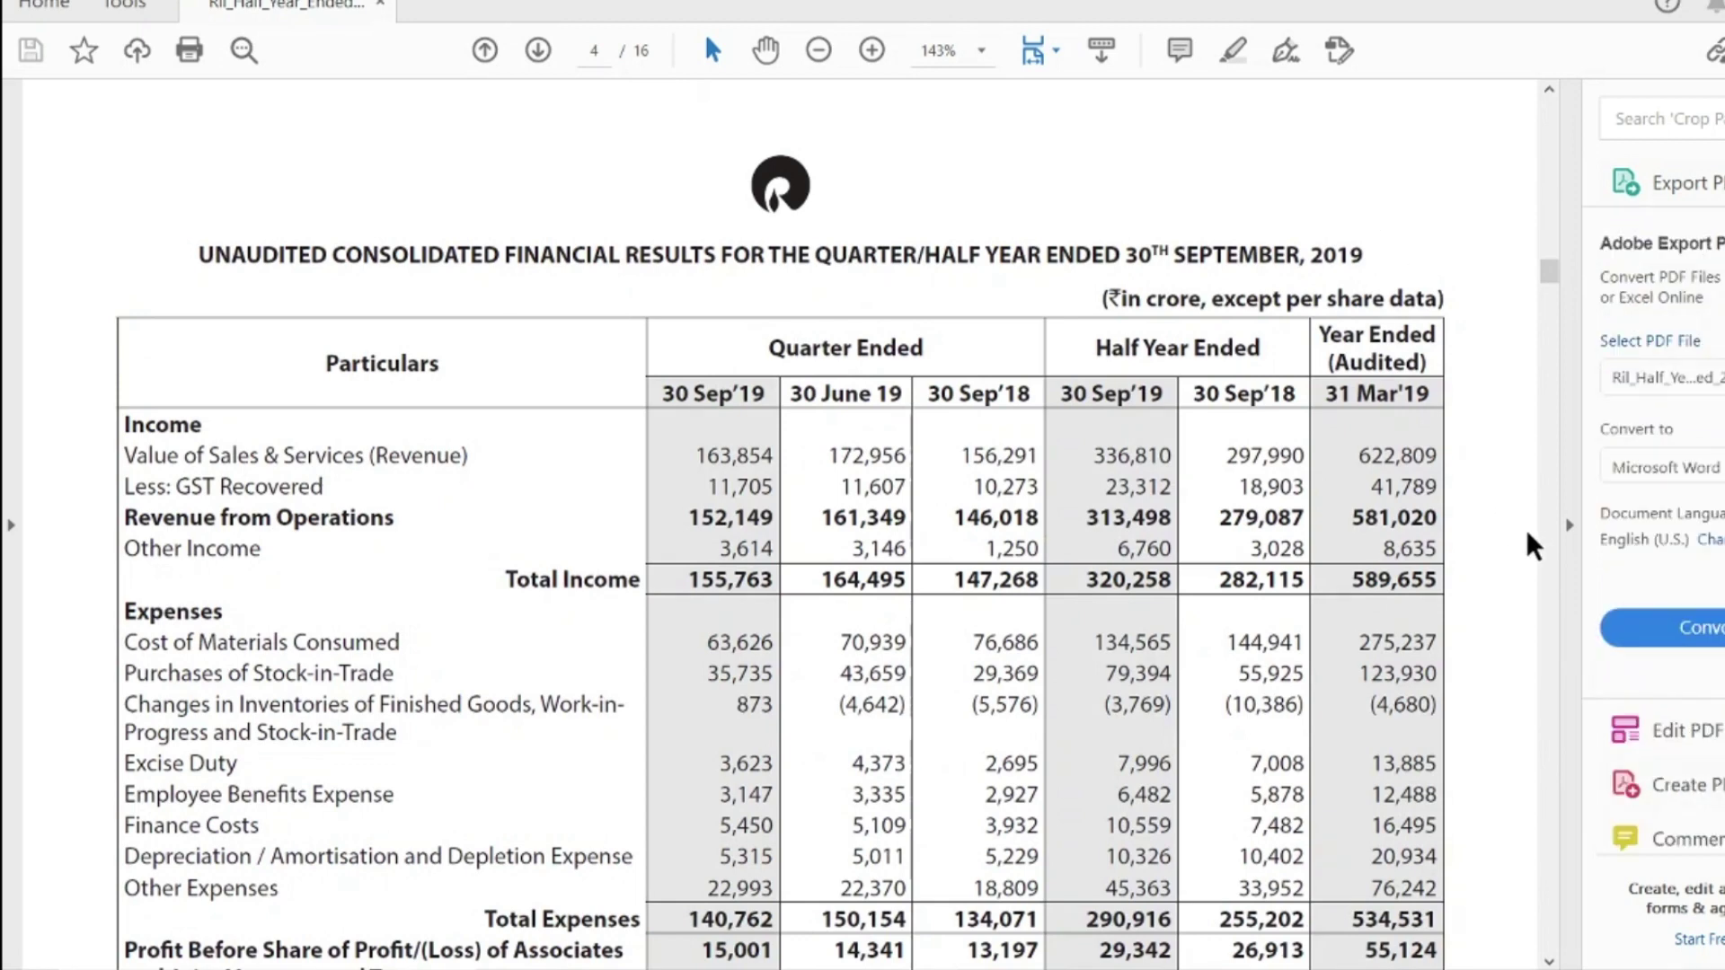
pyautogui.click(1569, 530)
pyautogui.scroll(-3, 1198, 530)
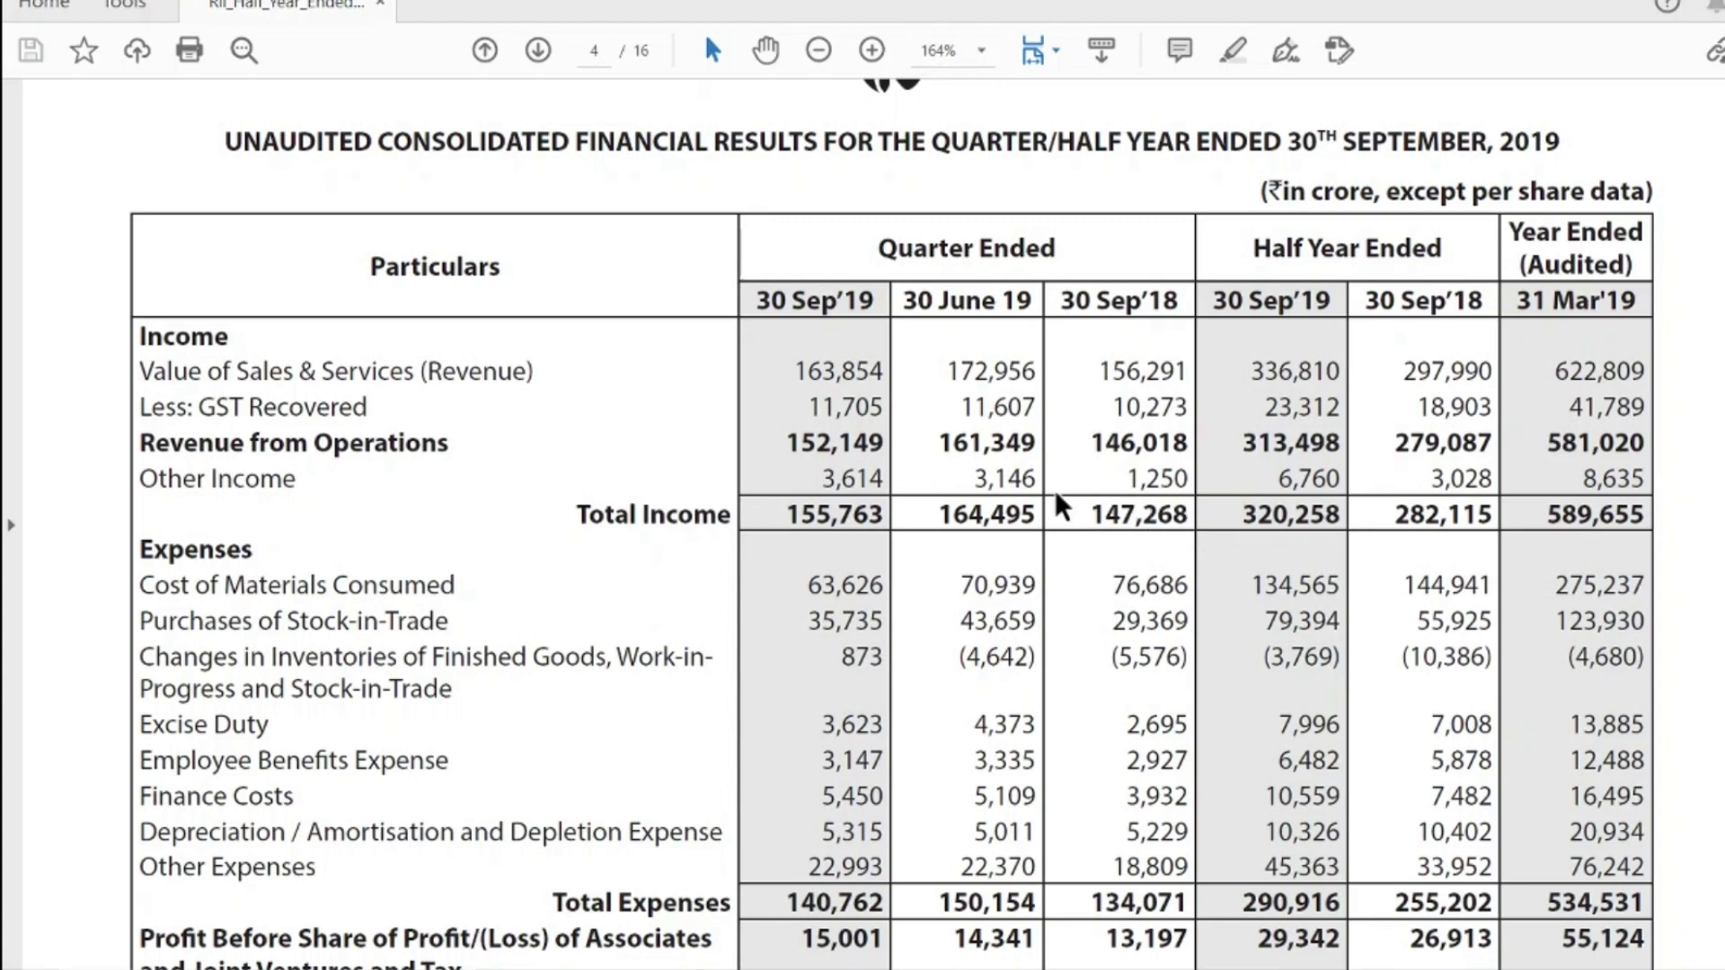
pyautogui.moveTo(370, 266); pyautogui.dragTo(1348, 517)
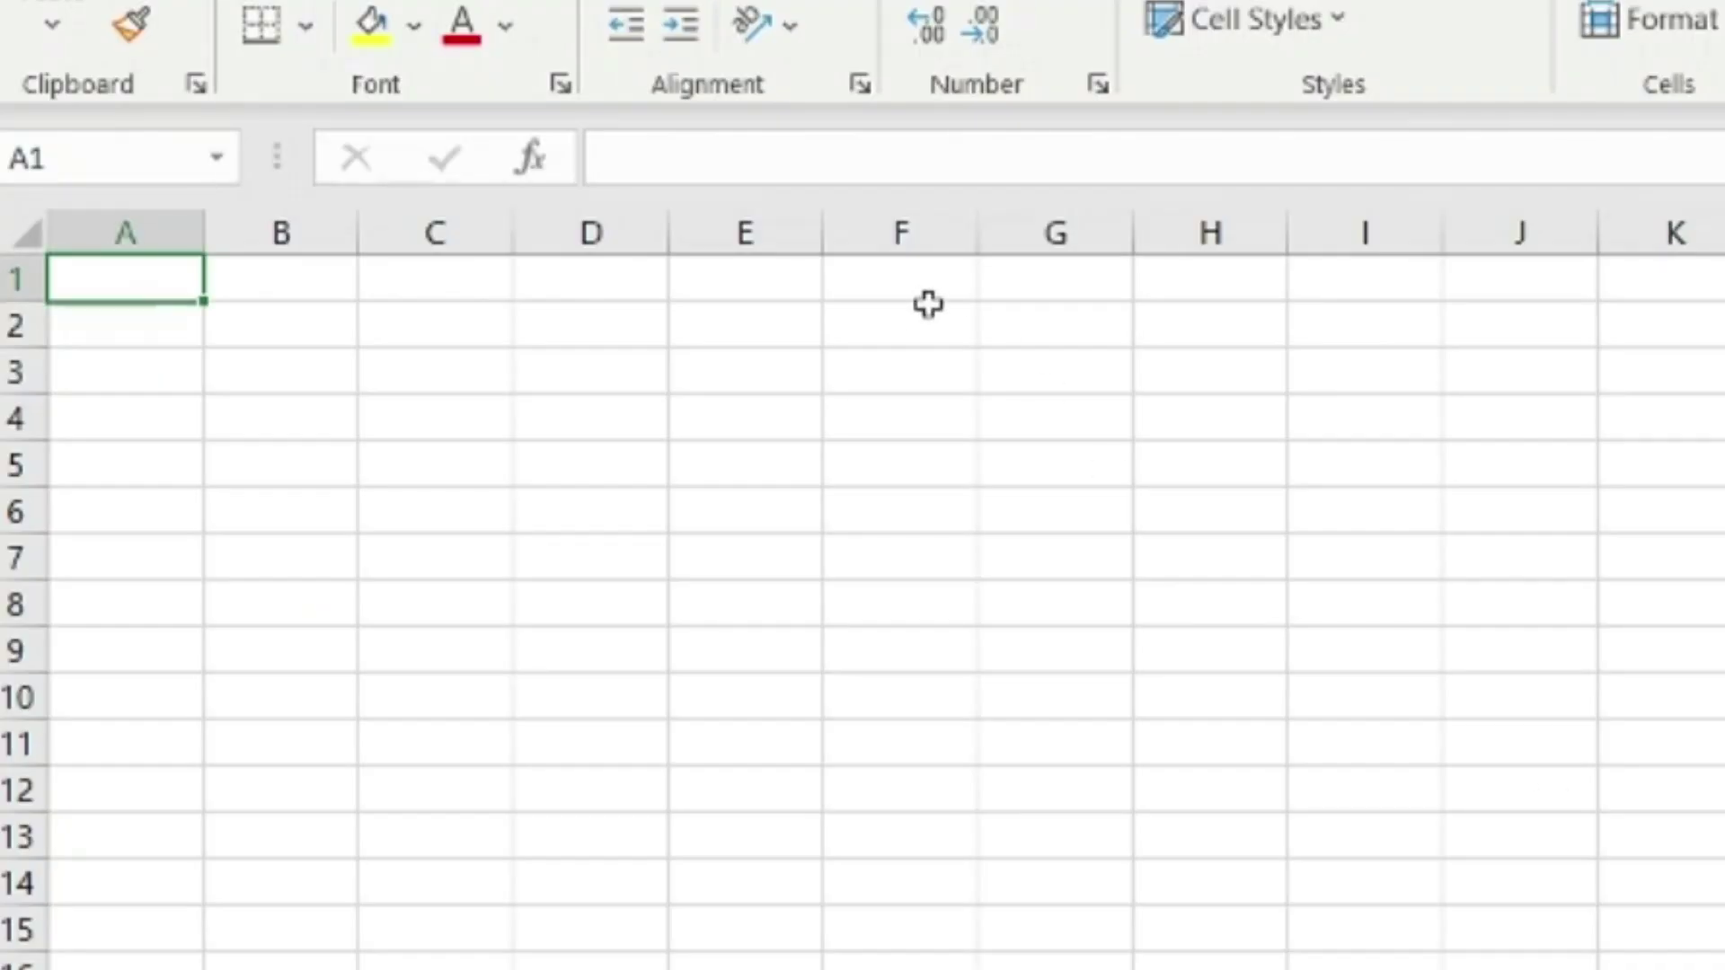
pyautogui.write('Particulars Quarter Ended Half Year Ended Year Ended (Audited) 30 Sep’19 30 June 19 30 Sep’18 30 Sep’19 30 Sep’18 31 Mar’19 Income Value of Sales & Services (Revenue) 163,854 172,956 156,291 336,810 297,990 622,809 Less: GST Recovered 11,705 11,607 10,273 23,312 18,903 41,789 Revenue from Operations 152,149 161,349 146,018 313,498 279,087 581,020 Other Income 3,614 3,146 1,250 6,760 3,028 8,635 Total Income 155,763 164,495 147,268 320,258 282,115 589,655')
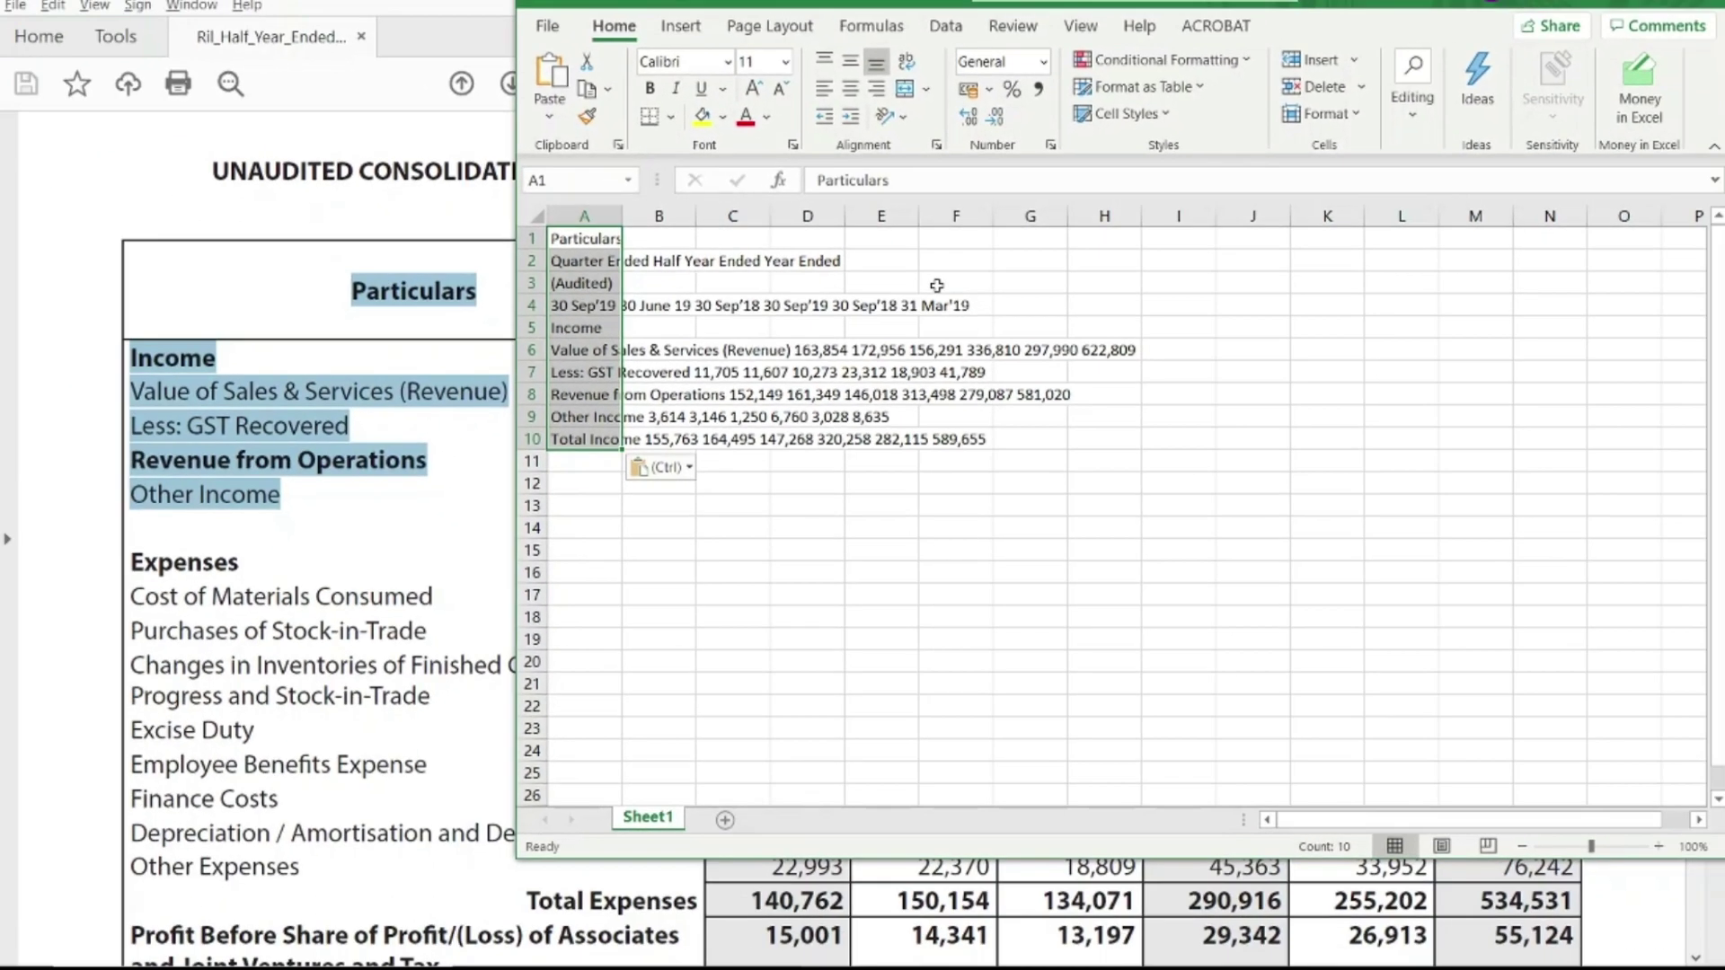
pyautogui.hotkey('ctrl', 'z')
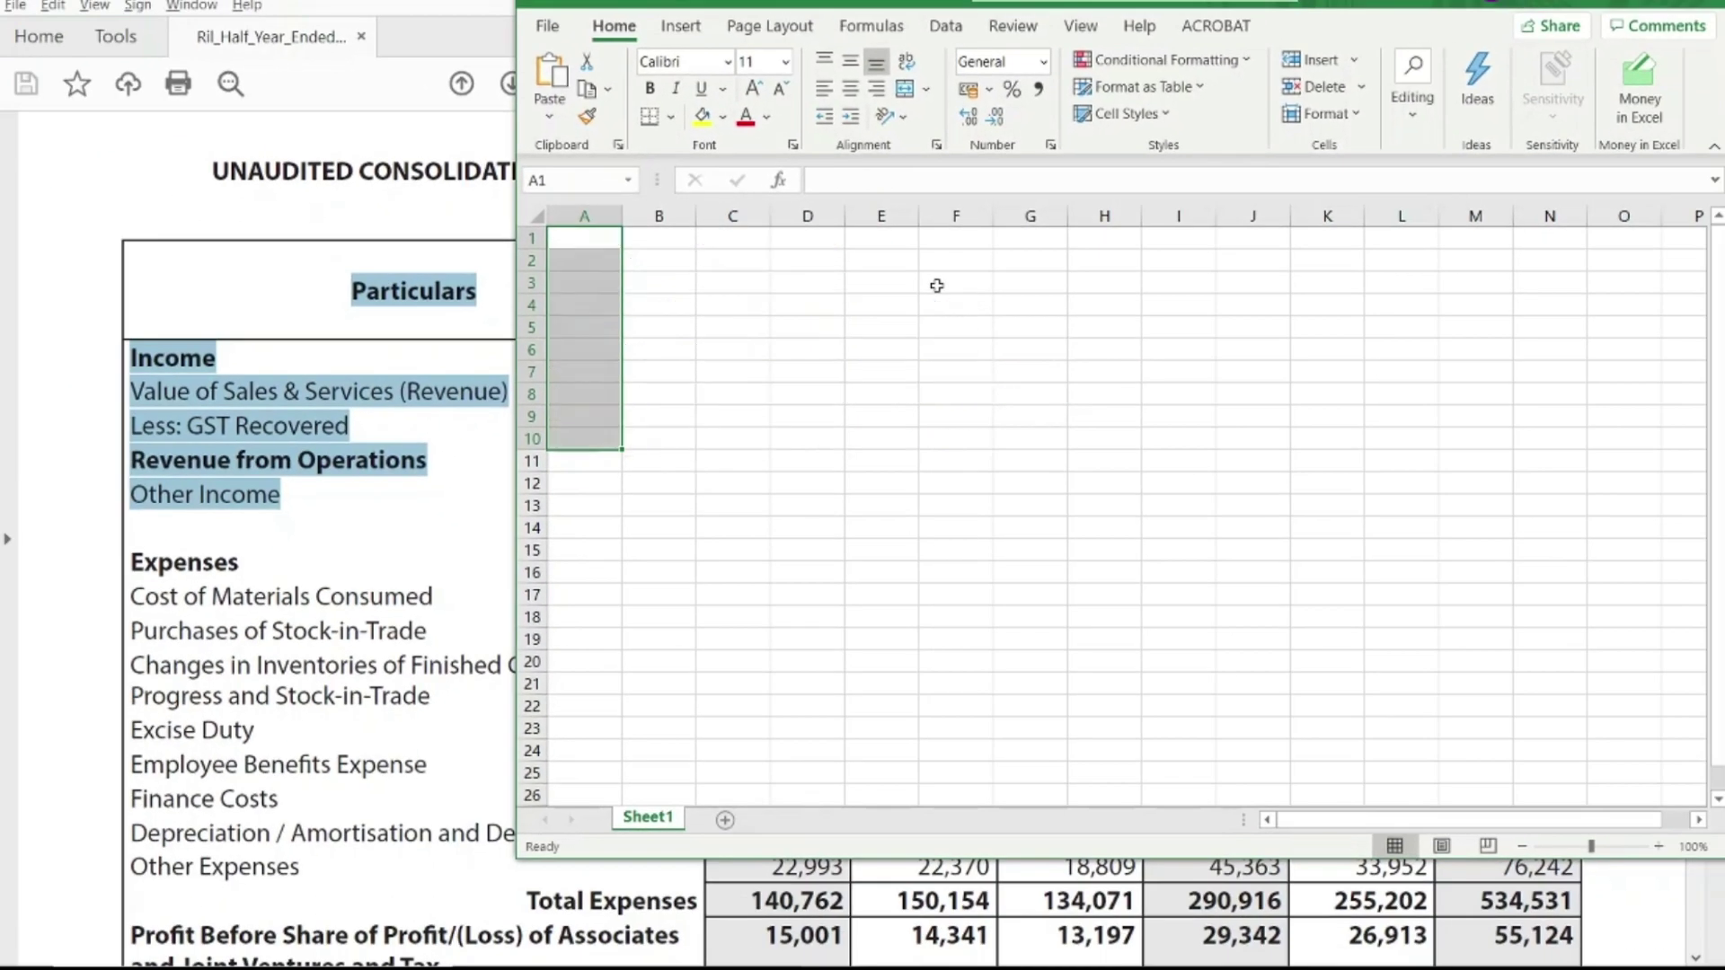
pyautogui.click(499, 333)
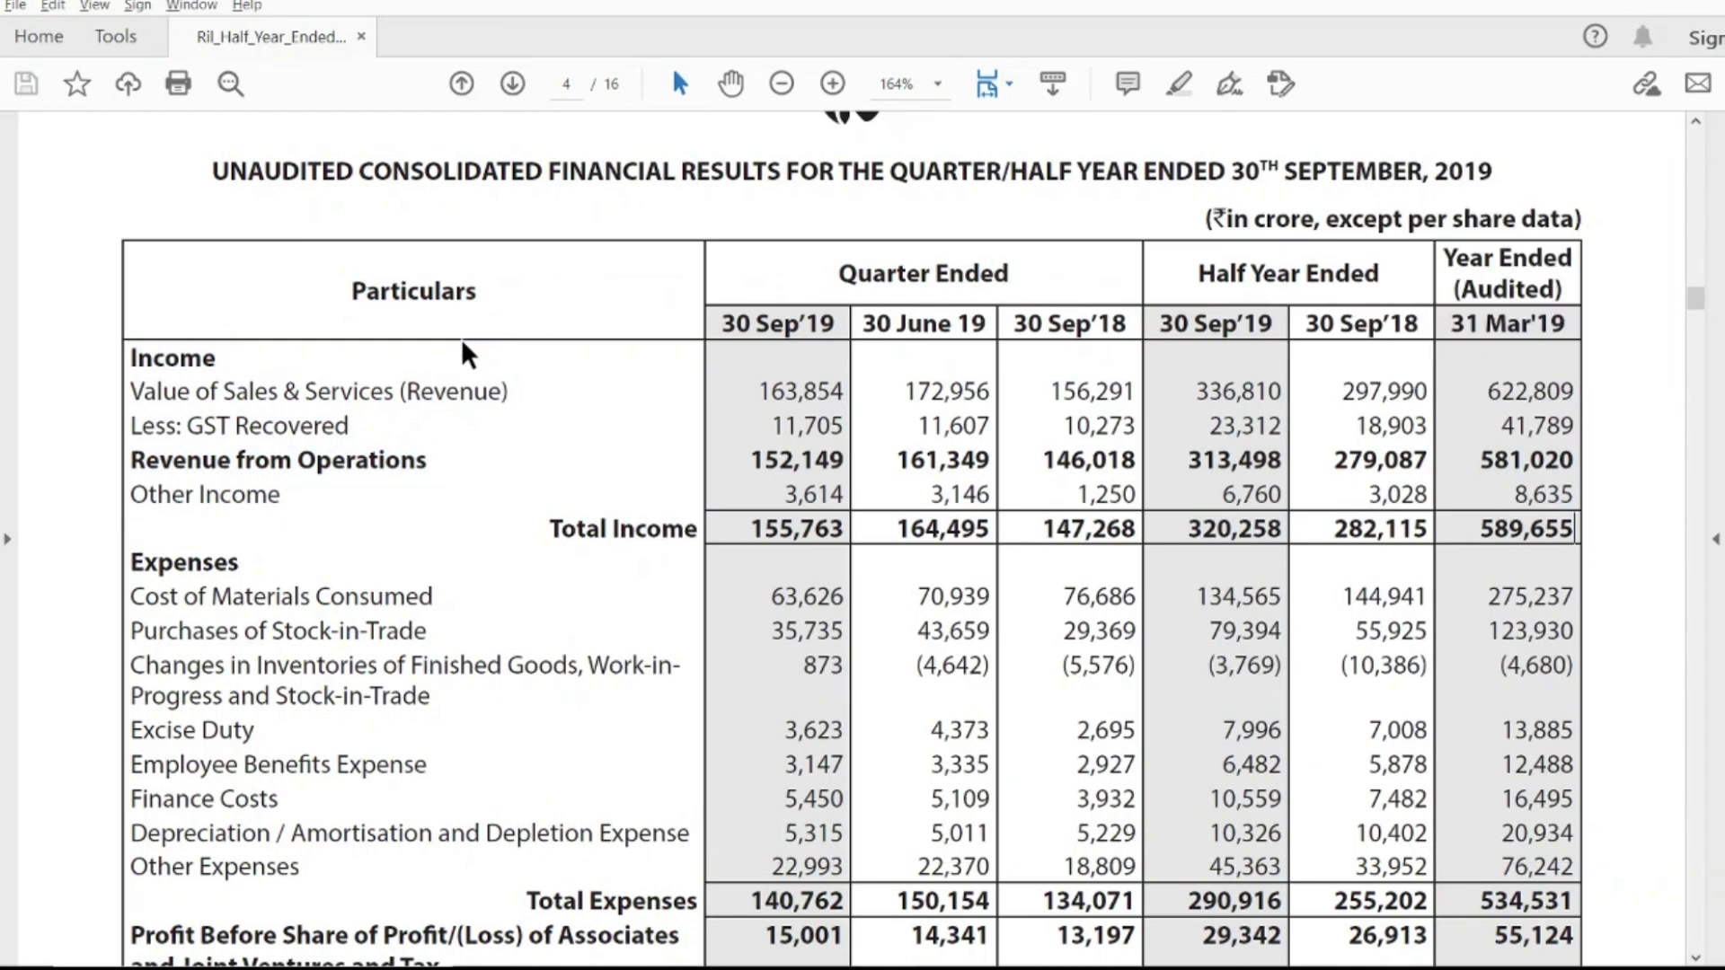
pyautogui.moveTo(346, 293); pyautogui.dragTo(500, 289)
pyautogui.hotkey('ctrl', 'c')
pyautogui.click(390, 297)
pyautogui.hotkey('alt', 'Tab')
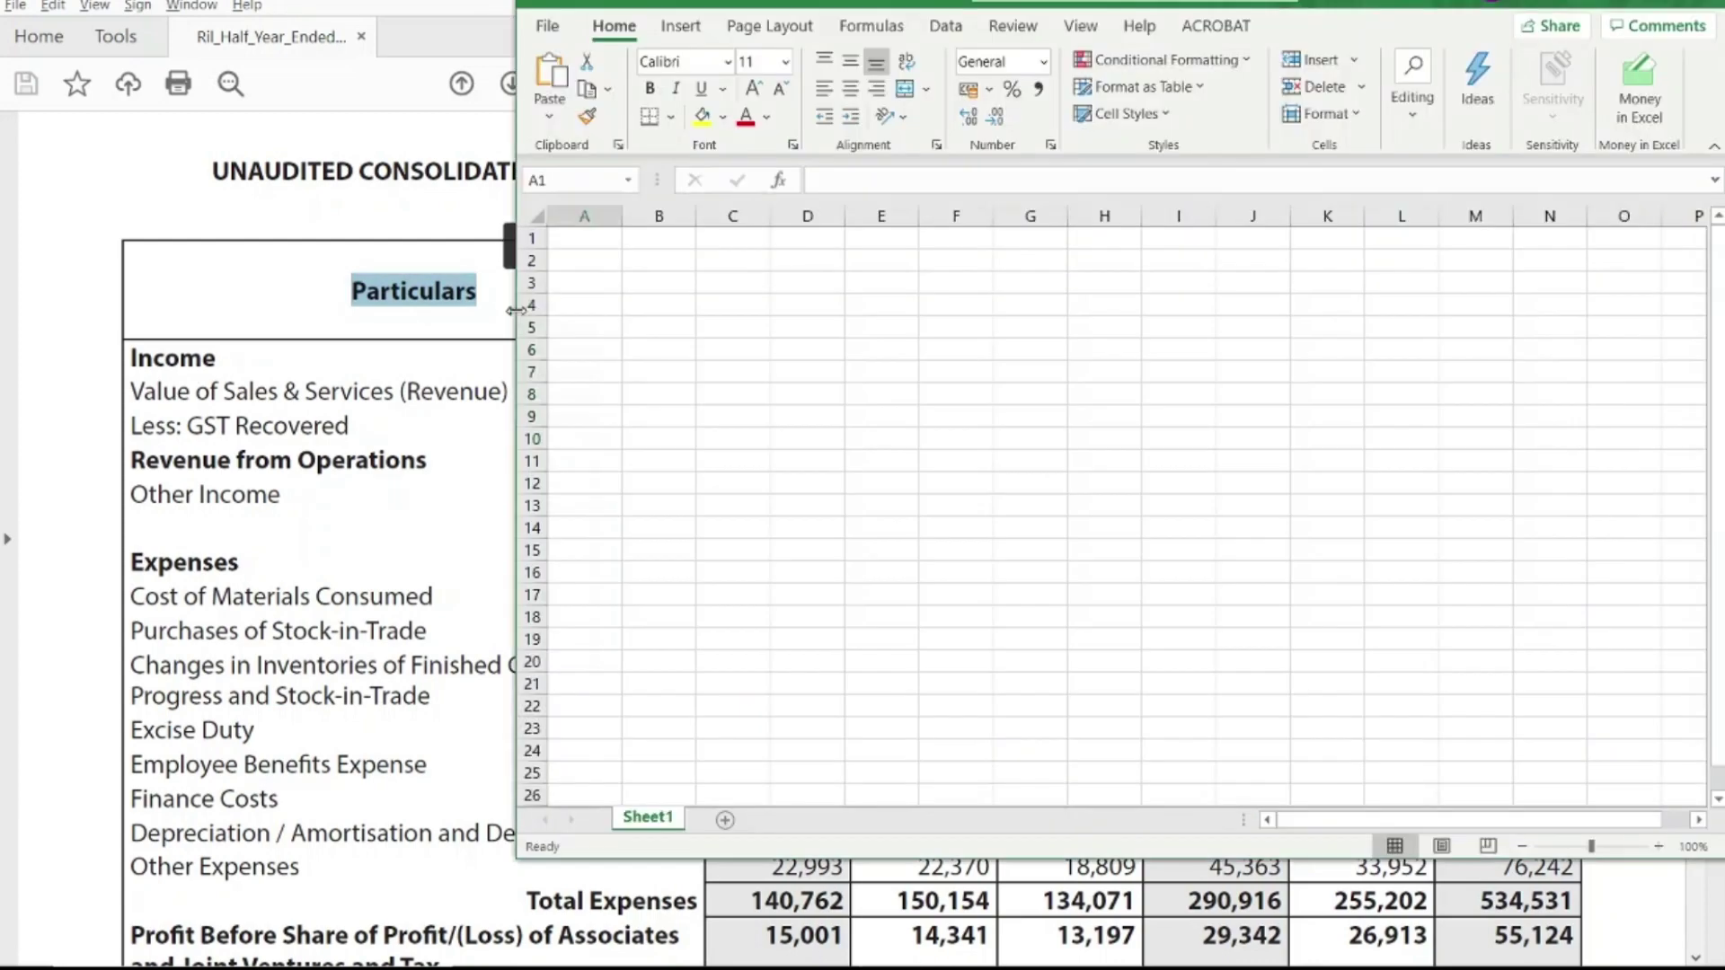
pyautogui.click(597, 239)
pyautogui.hotkey('ctrl', 'v')
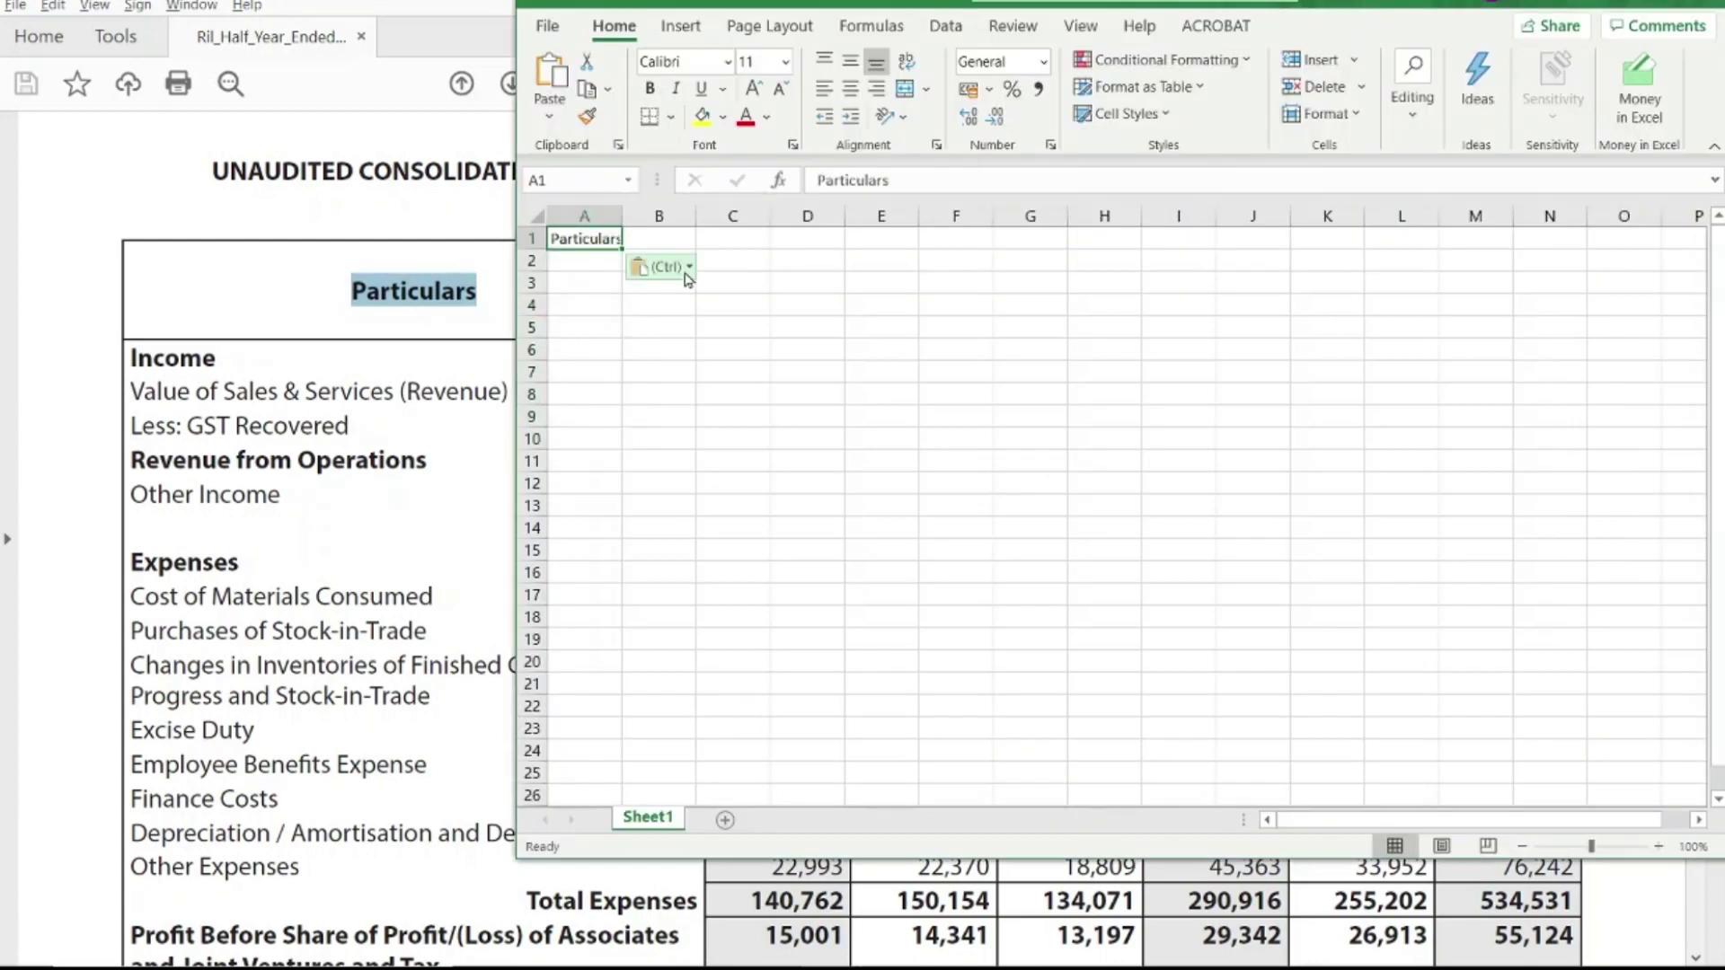
pyautogui.hotkey('alt', 'Tab')
pyautogui.moveTo(830, 275); pyautogui.dragTo(1058, 281)
pyautogui.click(1055, 292)
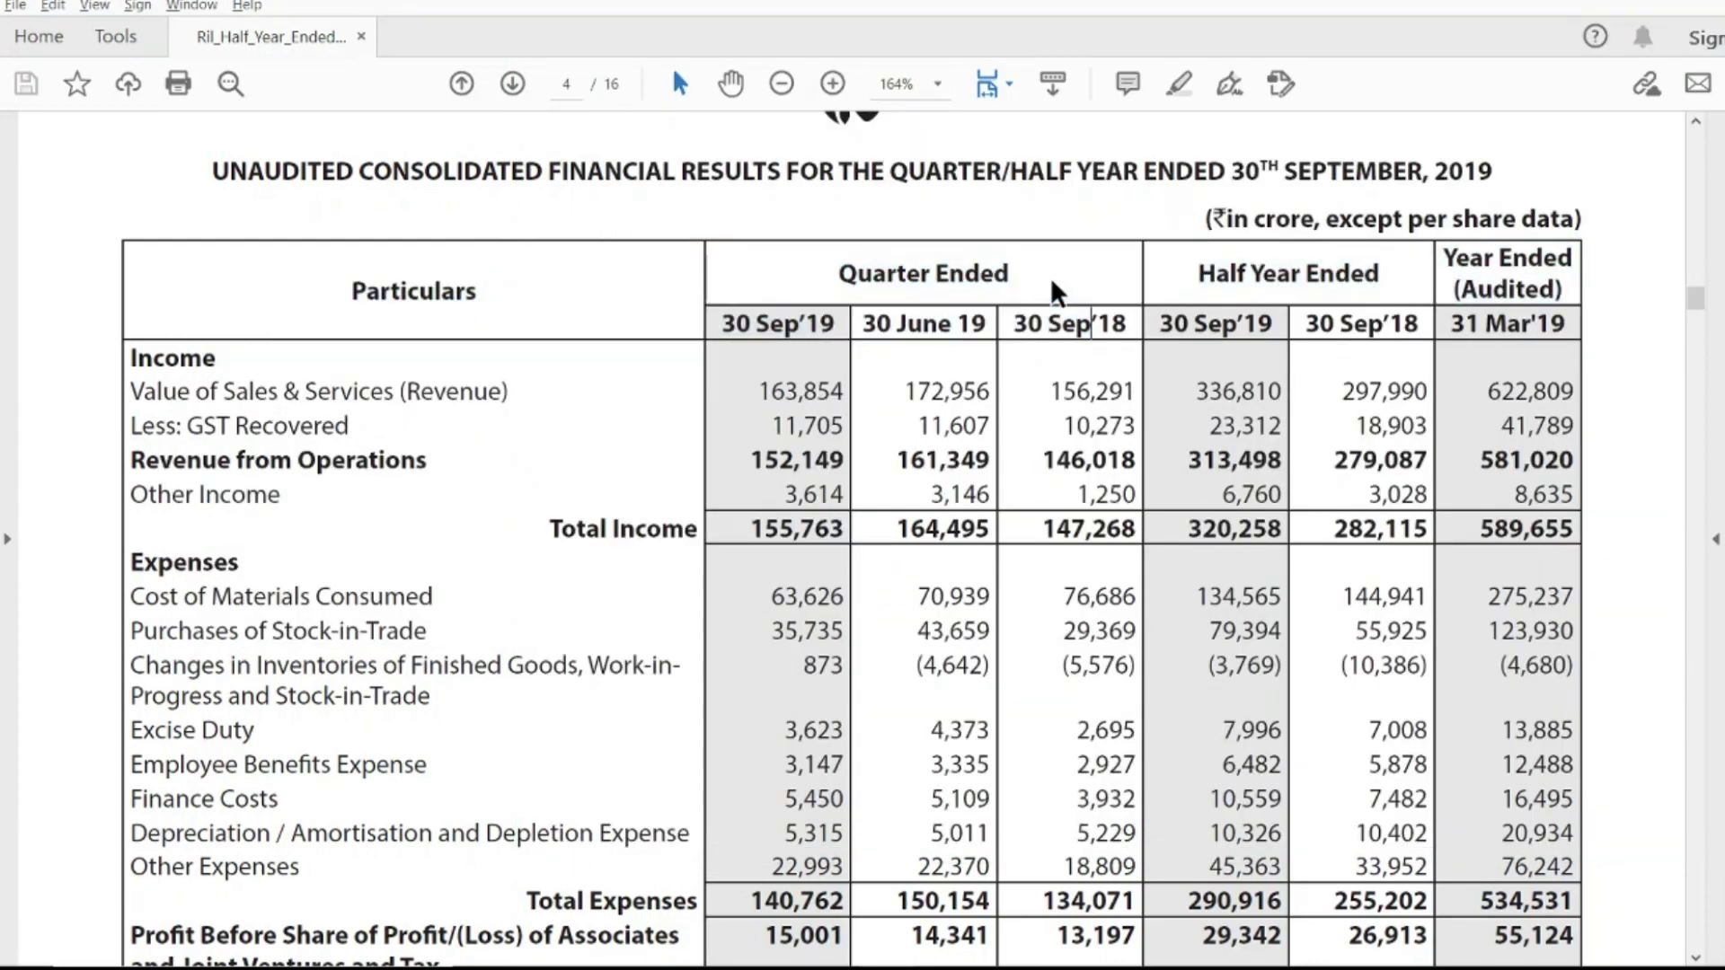
pyautogui.moveTo(820, 271); pyautogui.dragTo(1006, 275)
pyautogui.hotkey('ctrl', 'c')
pyautogui.hotkey('alt', 'Tab')
pyautogui.click(732, 238)
pyautogui.hotkey('ctrl', 'v')
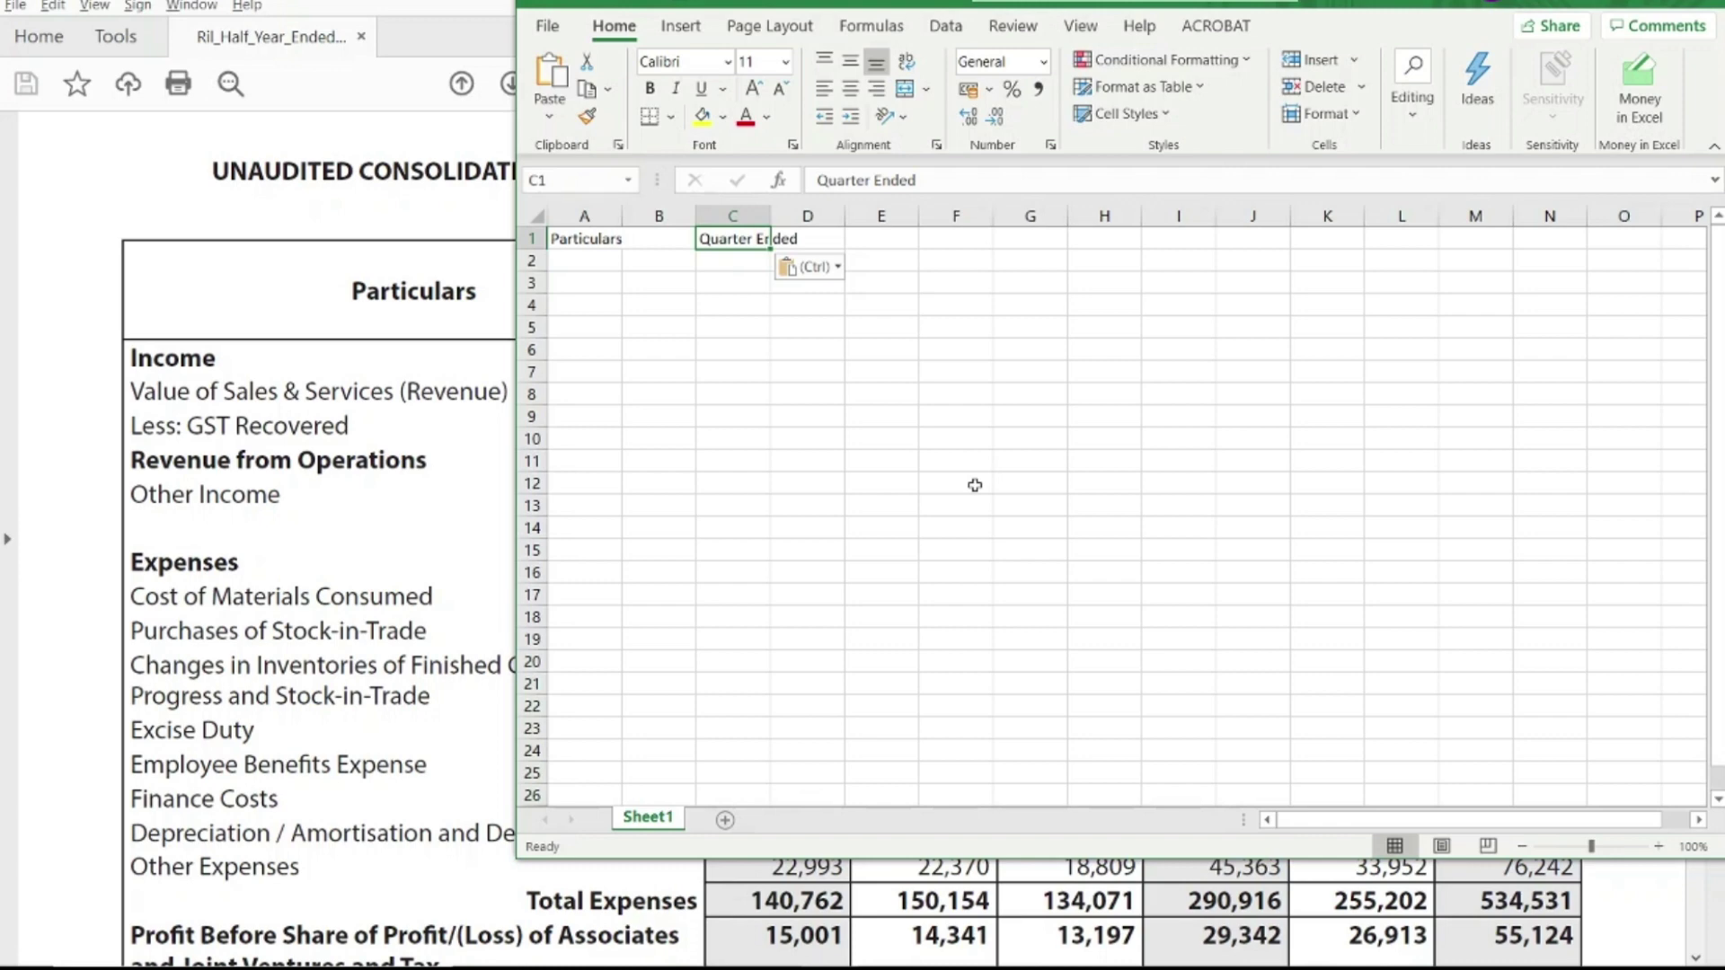
pyautogui.moveTo(588, 241); pyautogui.dragTo(774, 239)
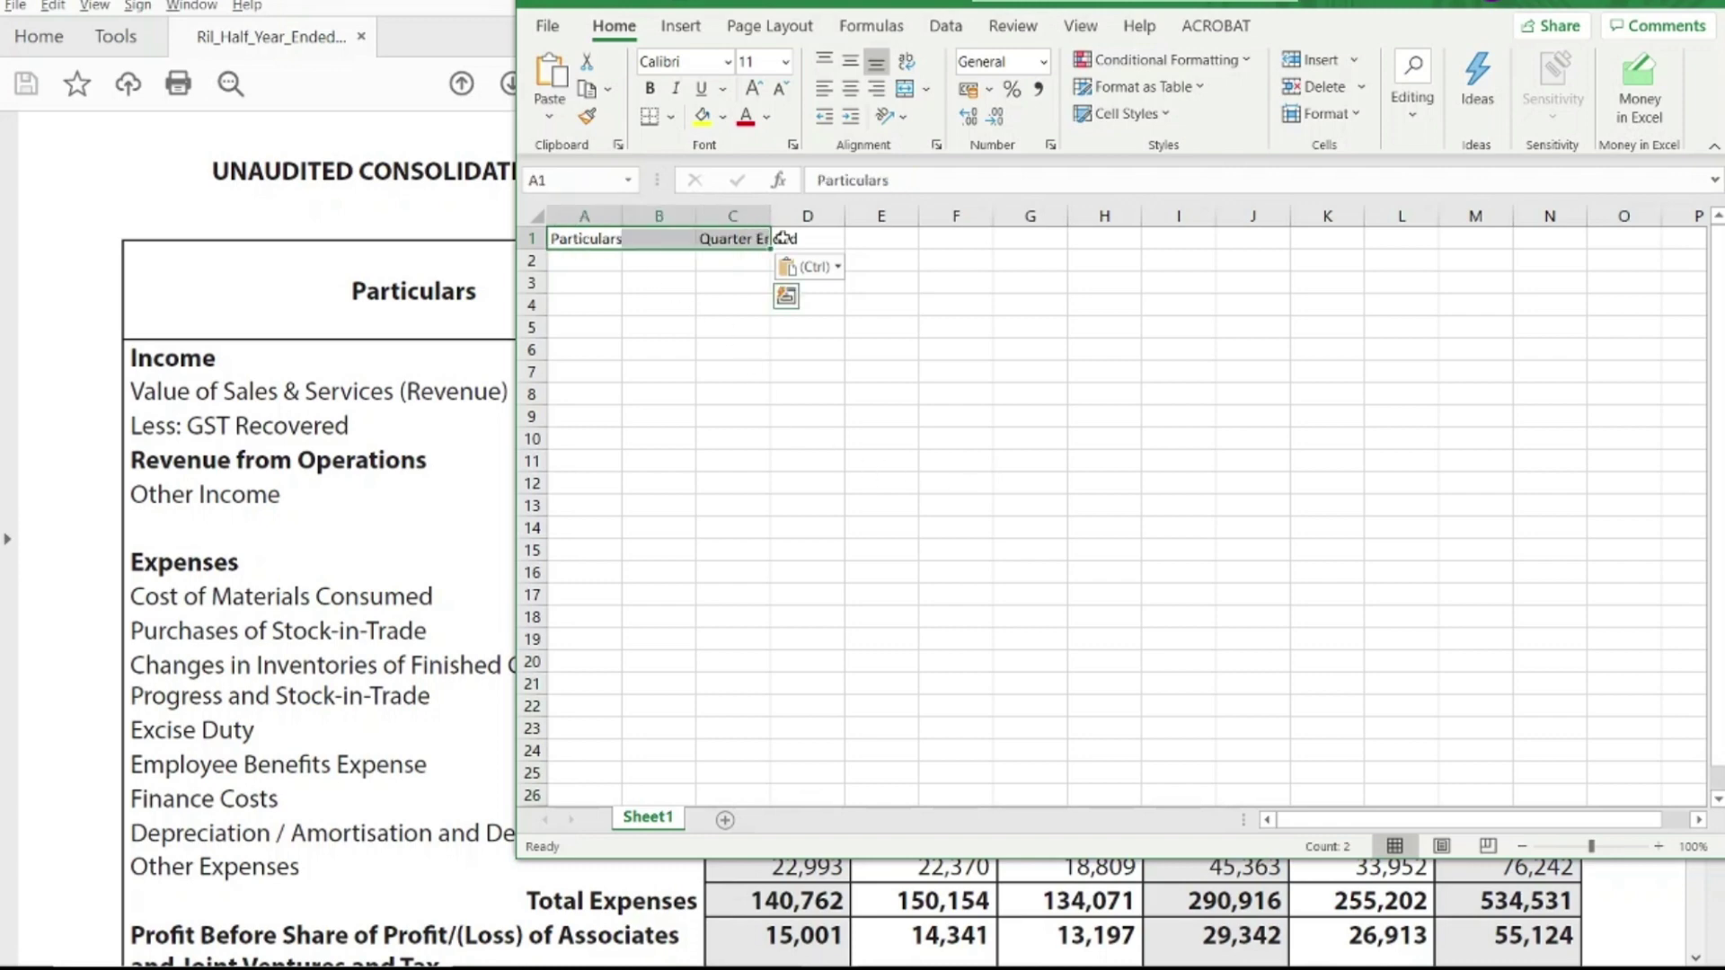
pyautogui.press('Delete')
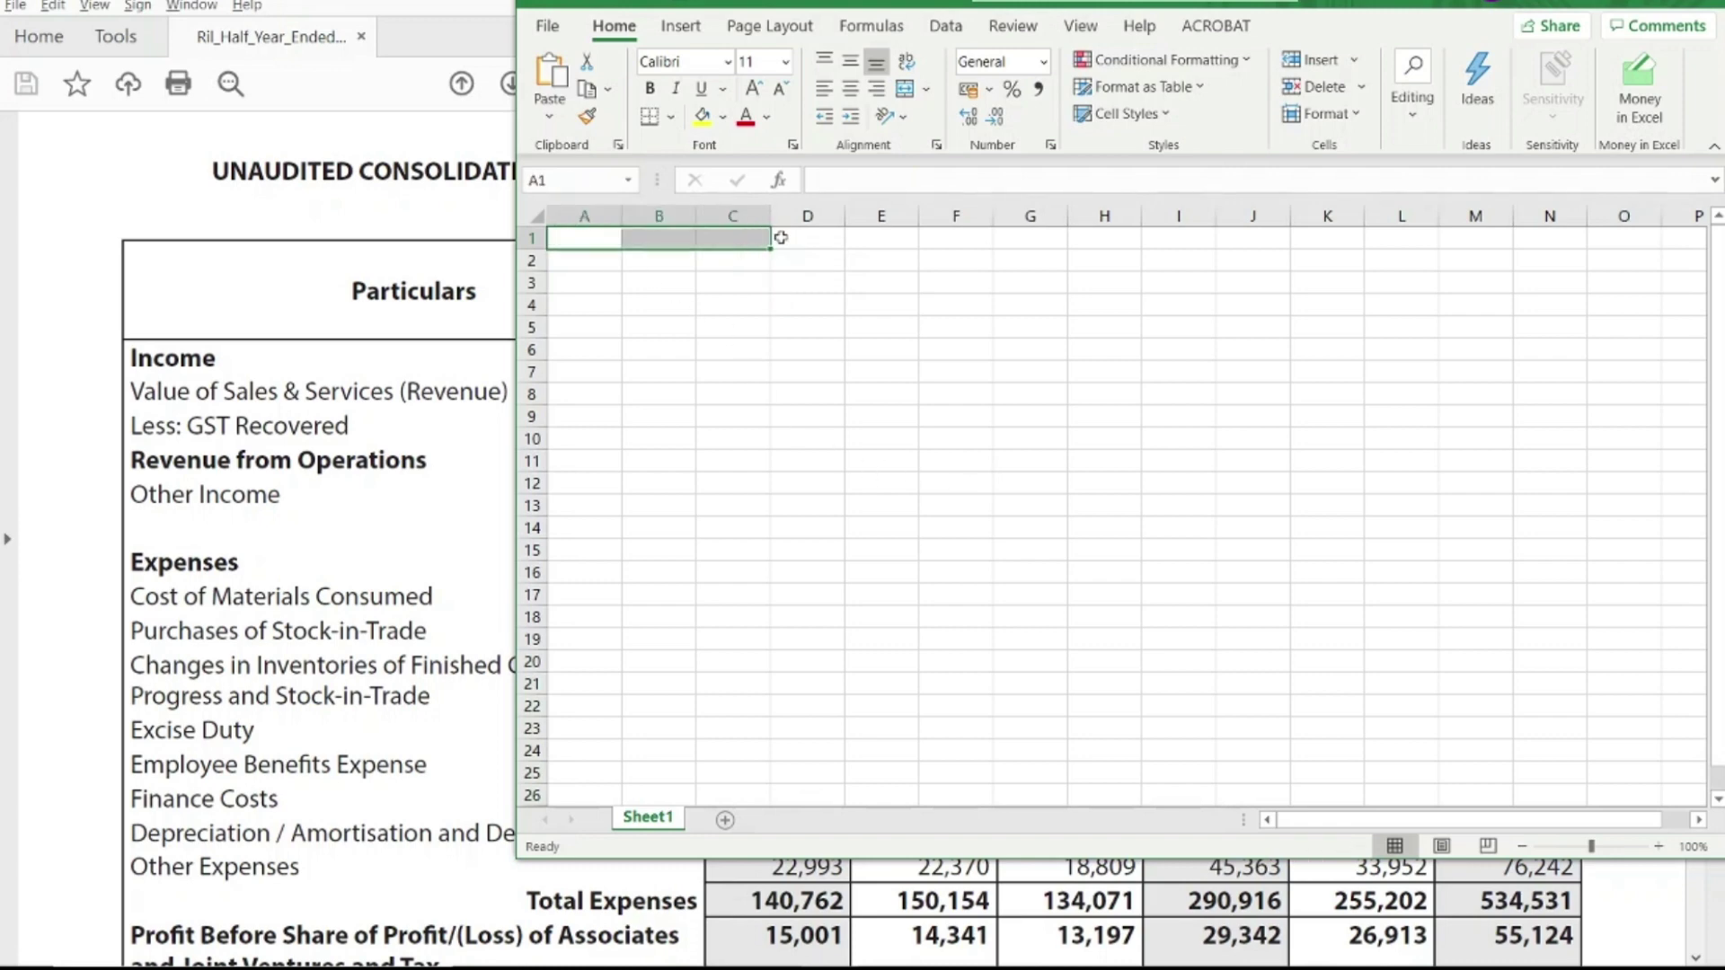
pyautogui.click(360, 400)
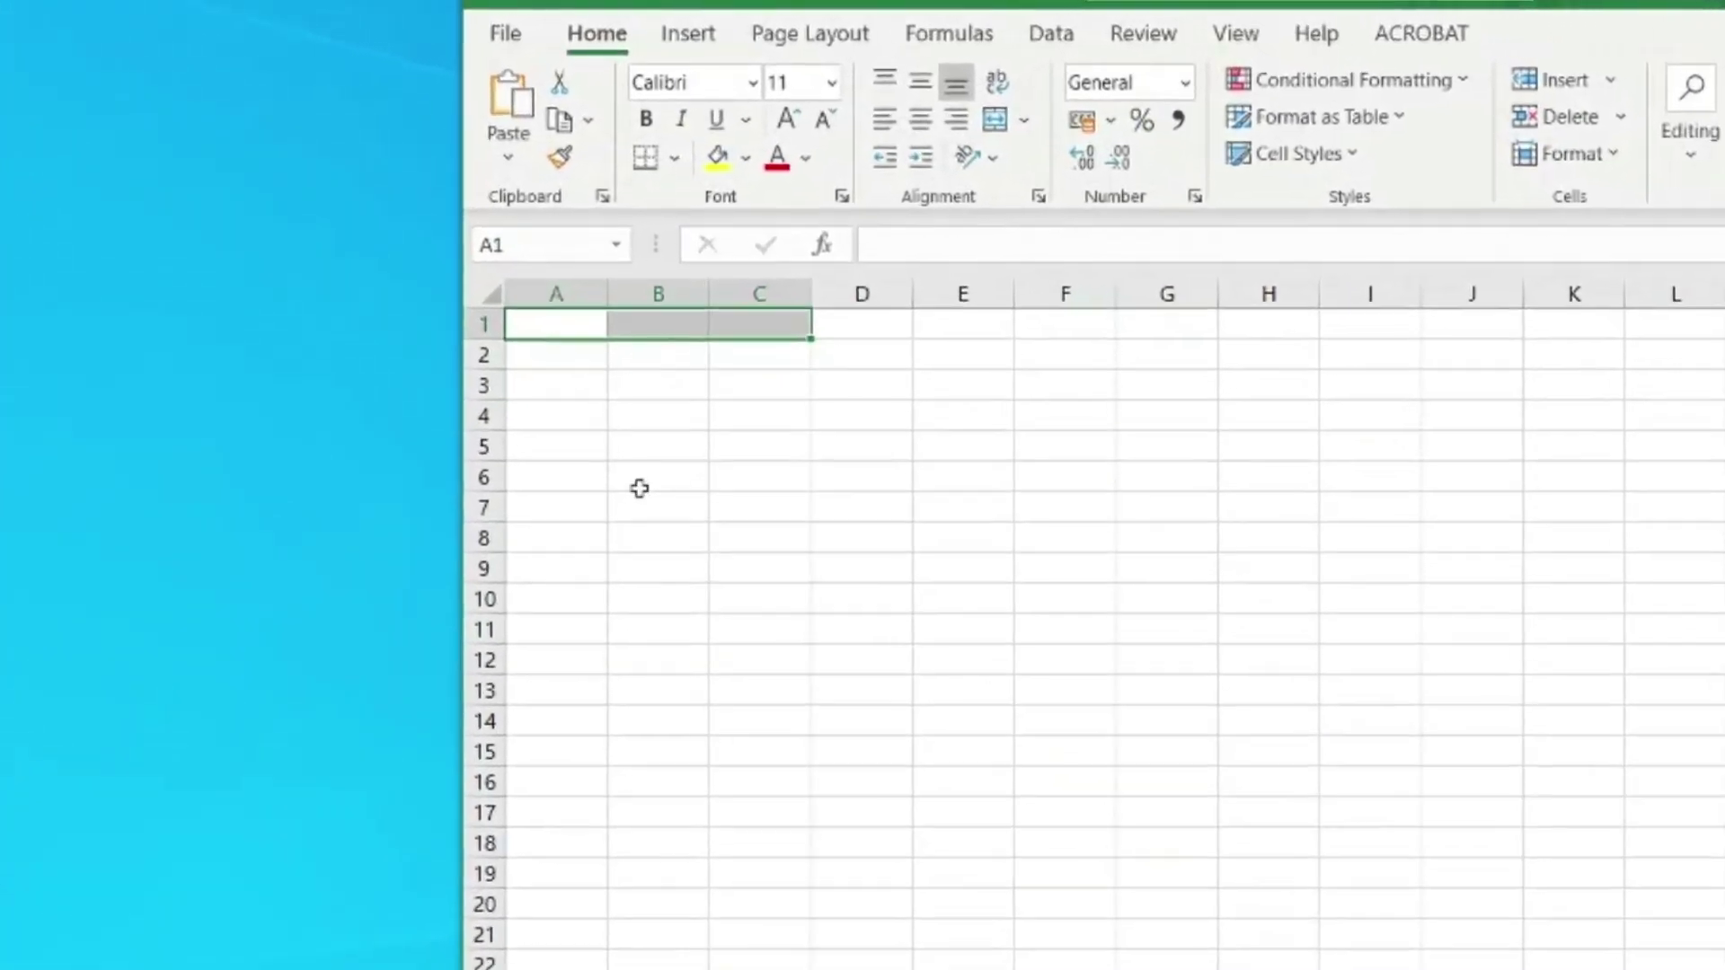
# Bring the blank Excel Sheet1 back in front of Acrobat
pyautogui.click(638, 391)
# Start a PDF import from Data > Get Data > From File > From PDF
pyautogui.click(1119, 56)
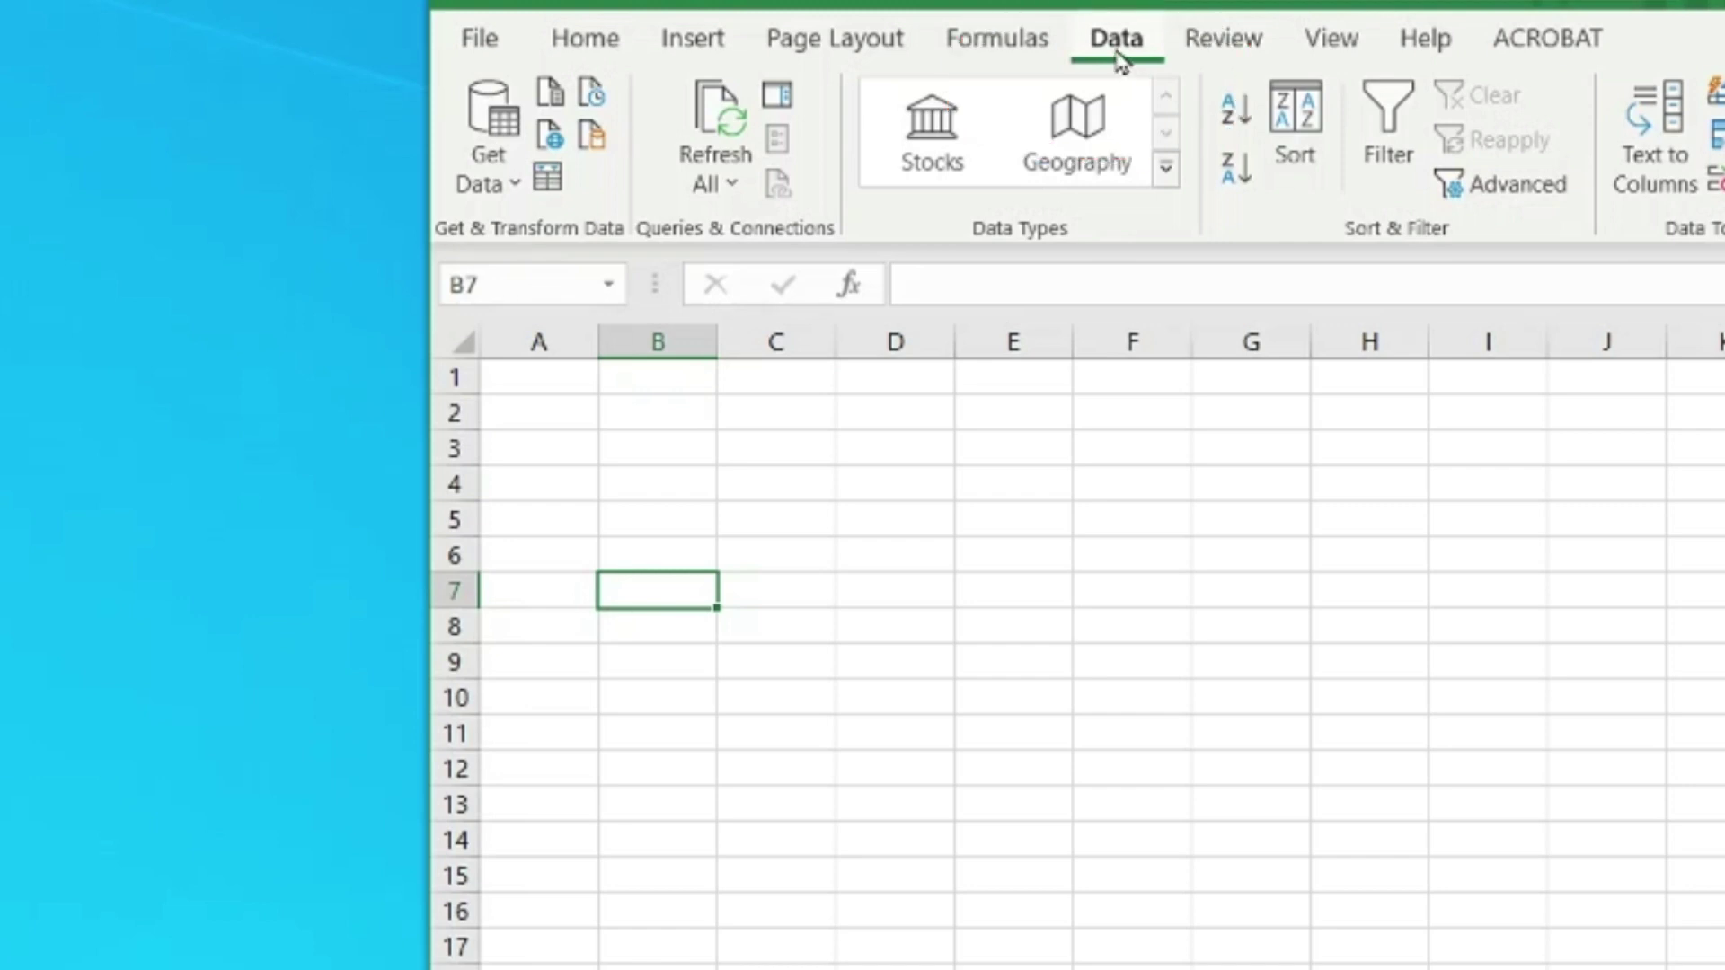
pyautogui.click(518, 188)
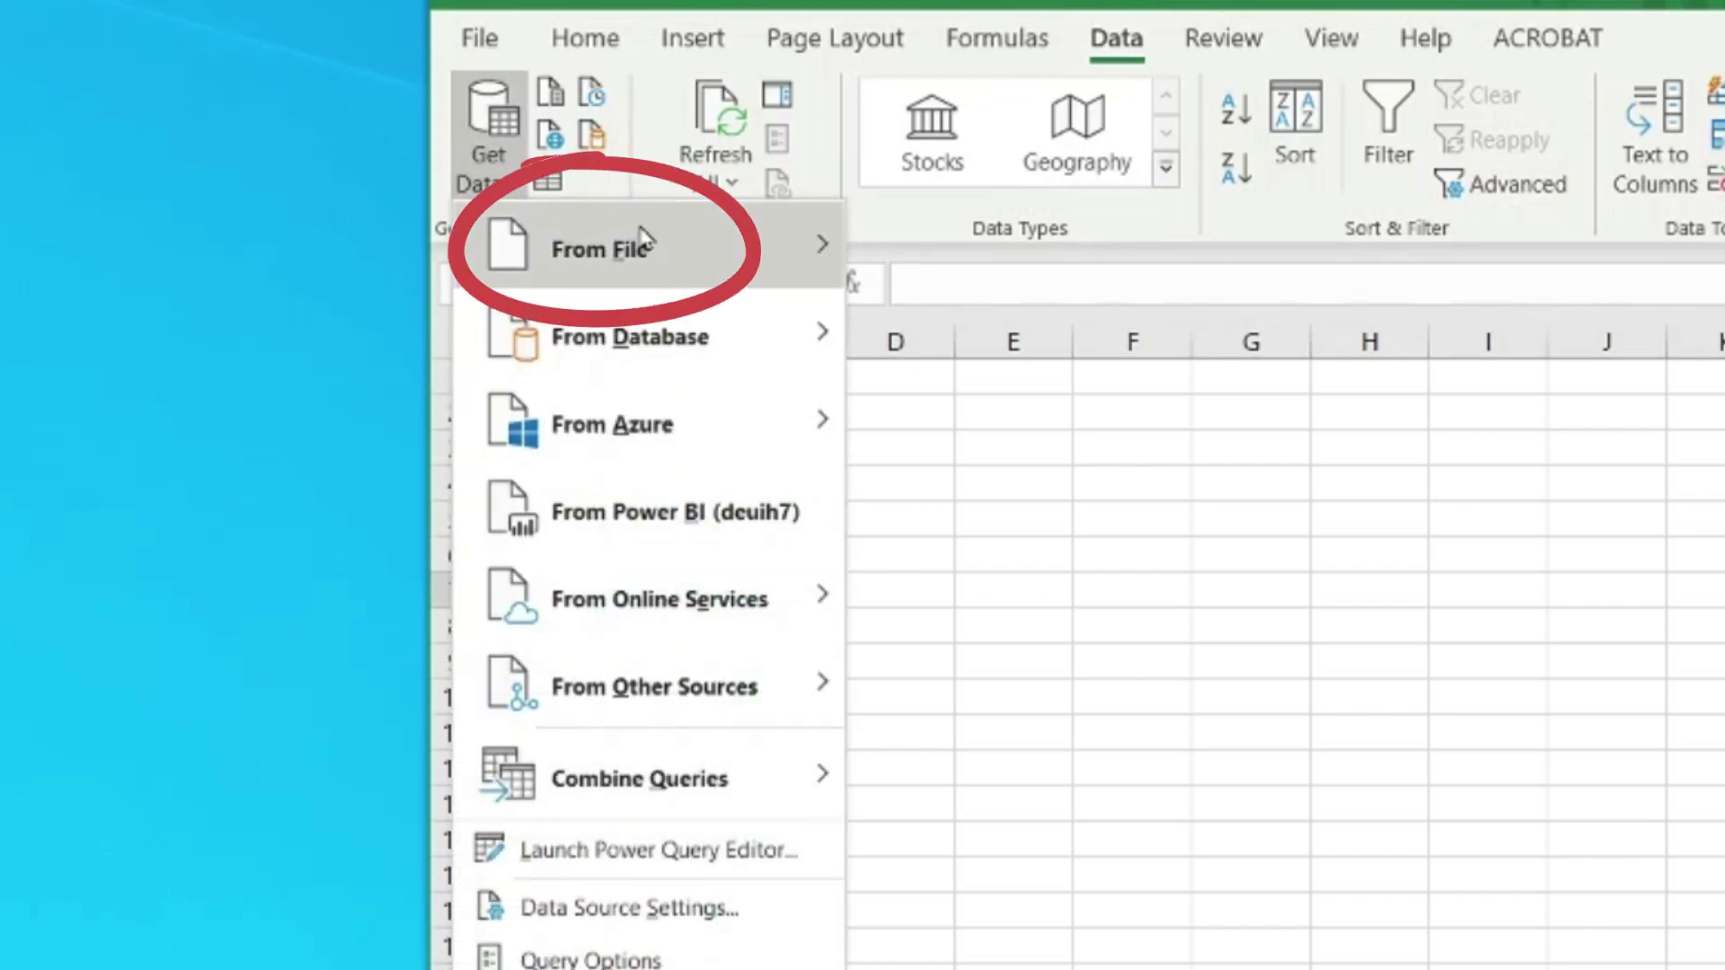
pyautogui.moveTo(644, 238)
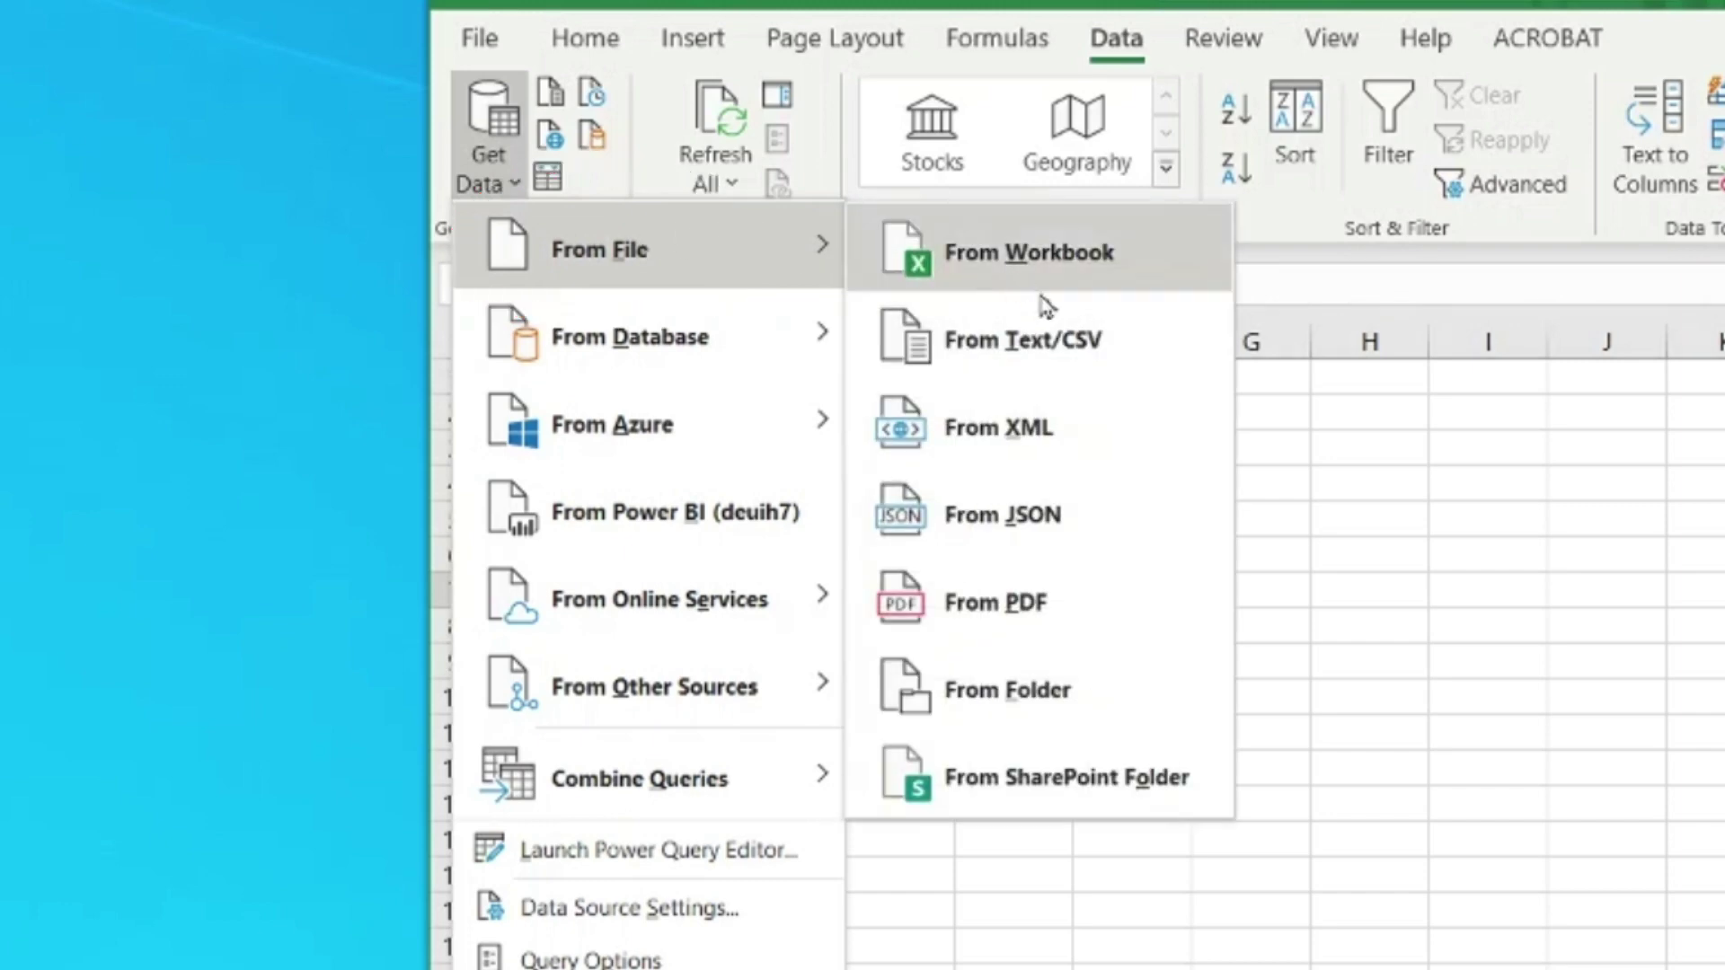
pyautogui.click(1091, 622)
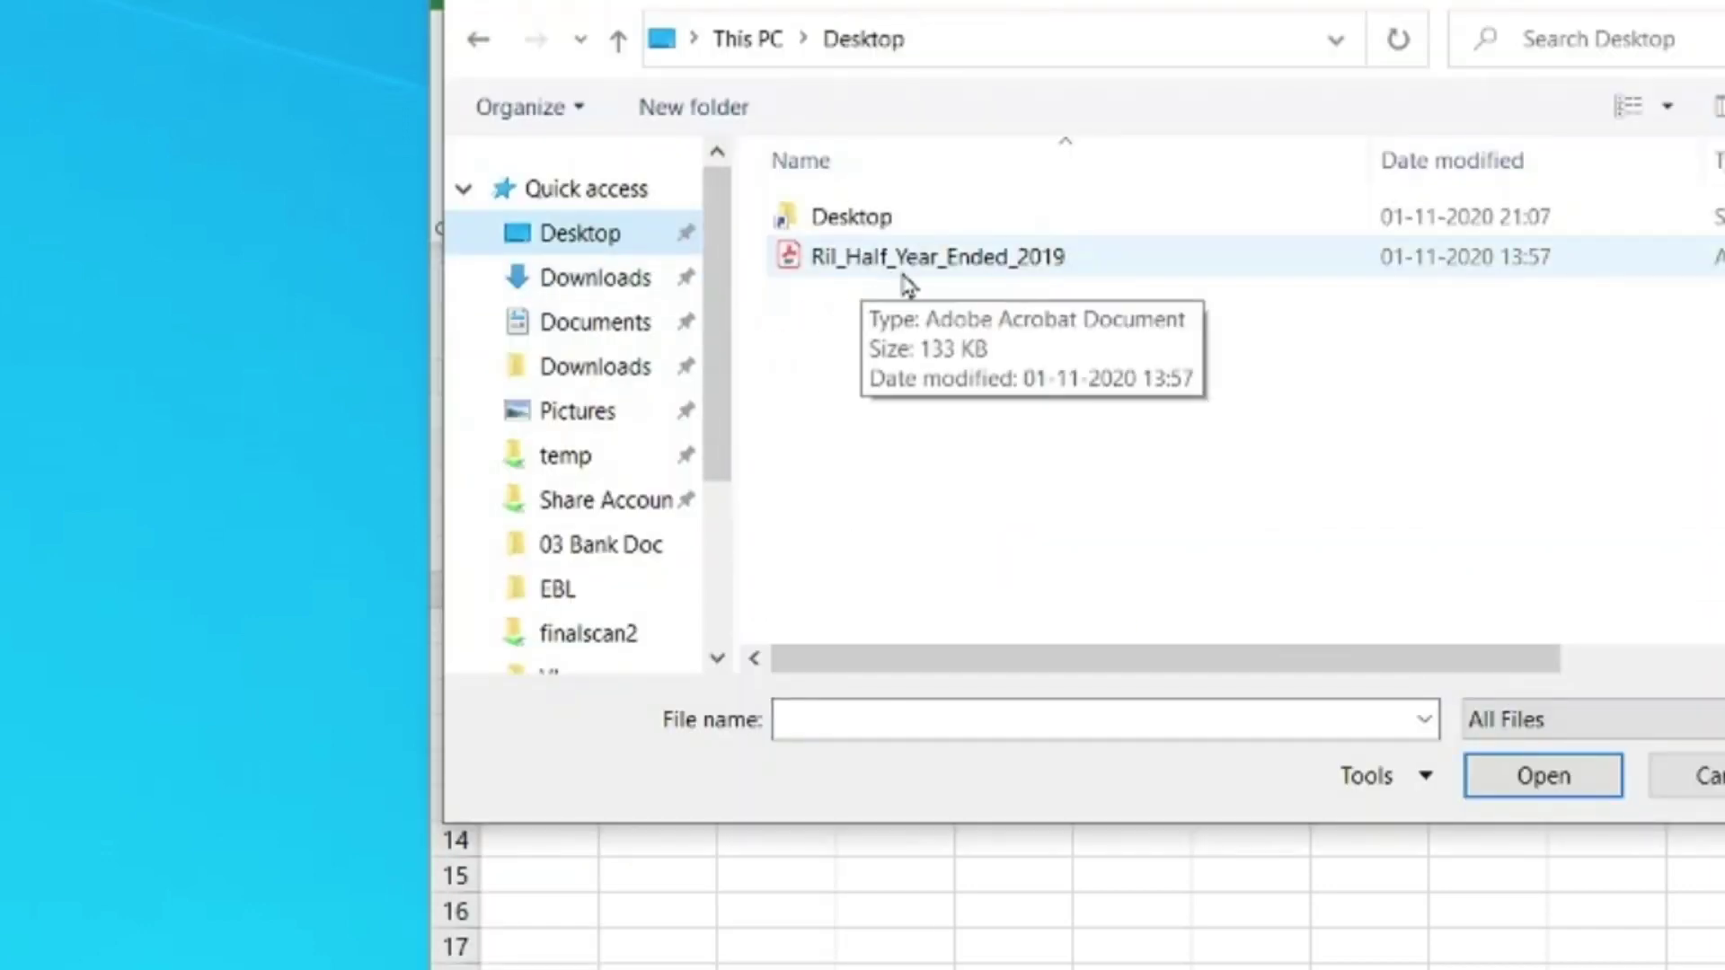
# Load Ril_Half_Year_Ended_2019.pdf into the Navigator and preview Table008 (Page 4-5)
pyautogui.doubleClick(904, 272)
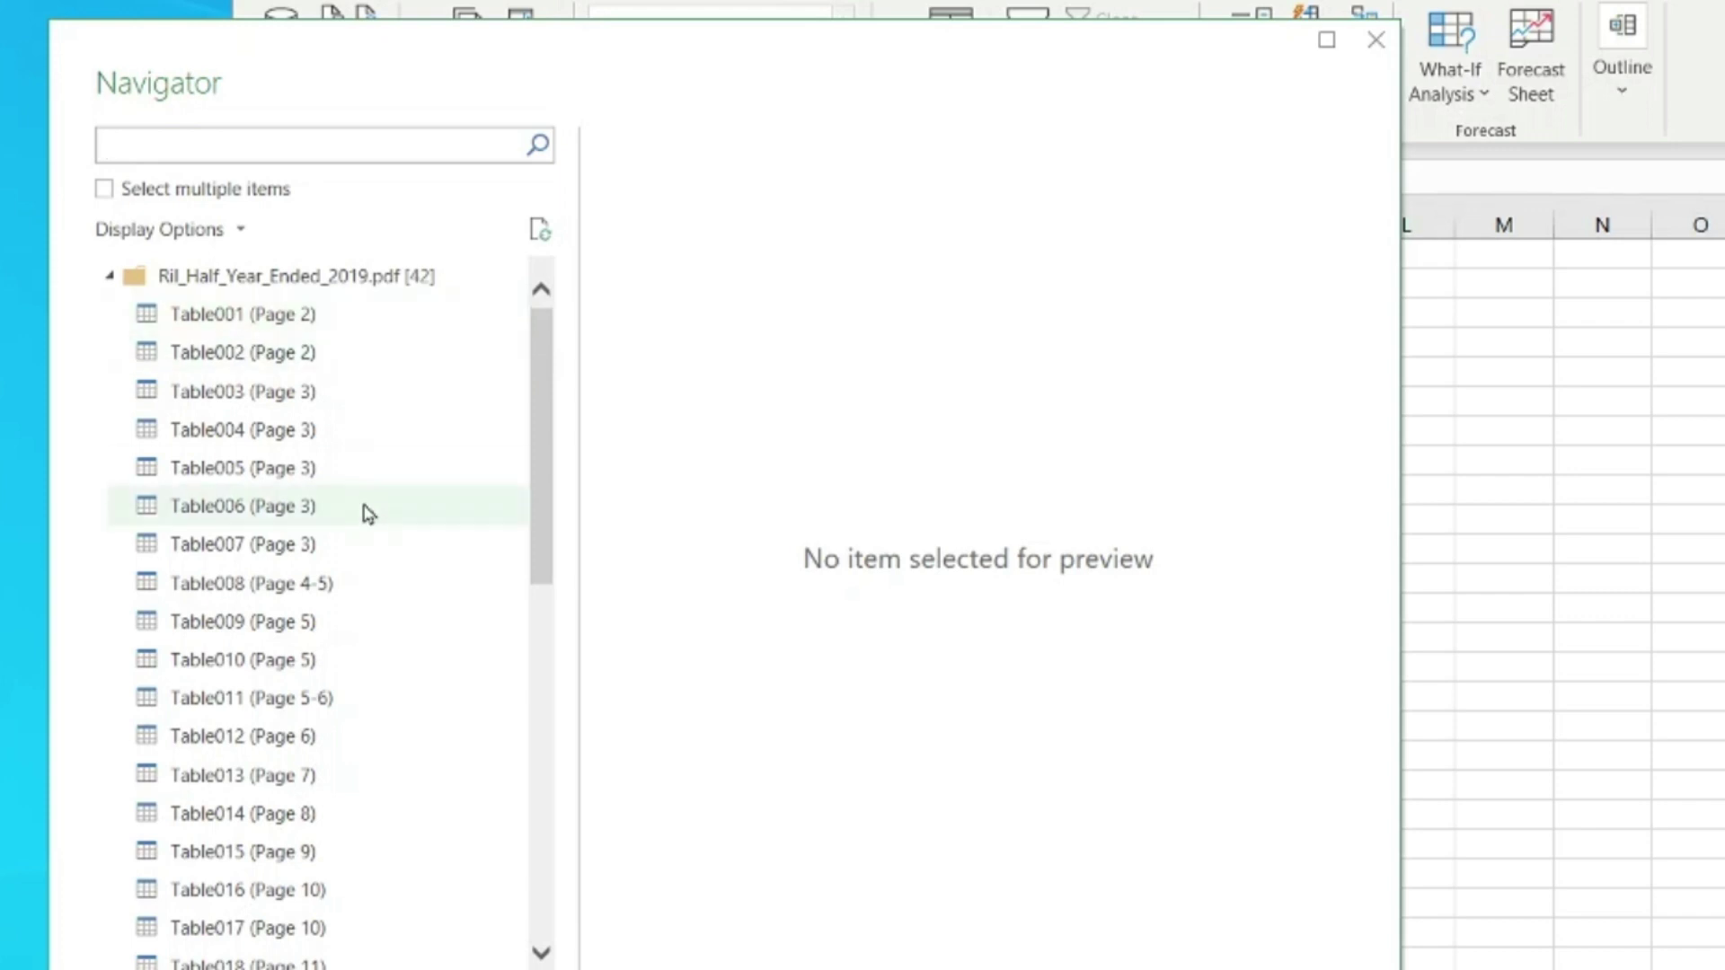
pyautogui.click(355, 584)
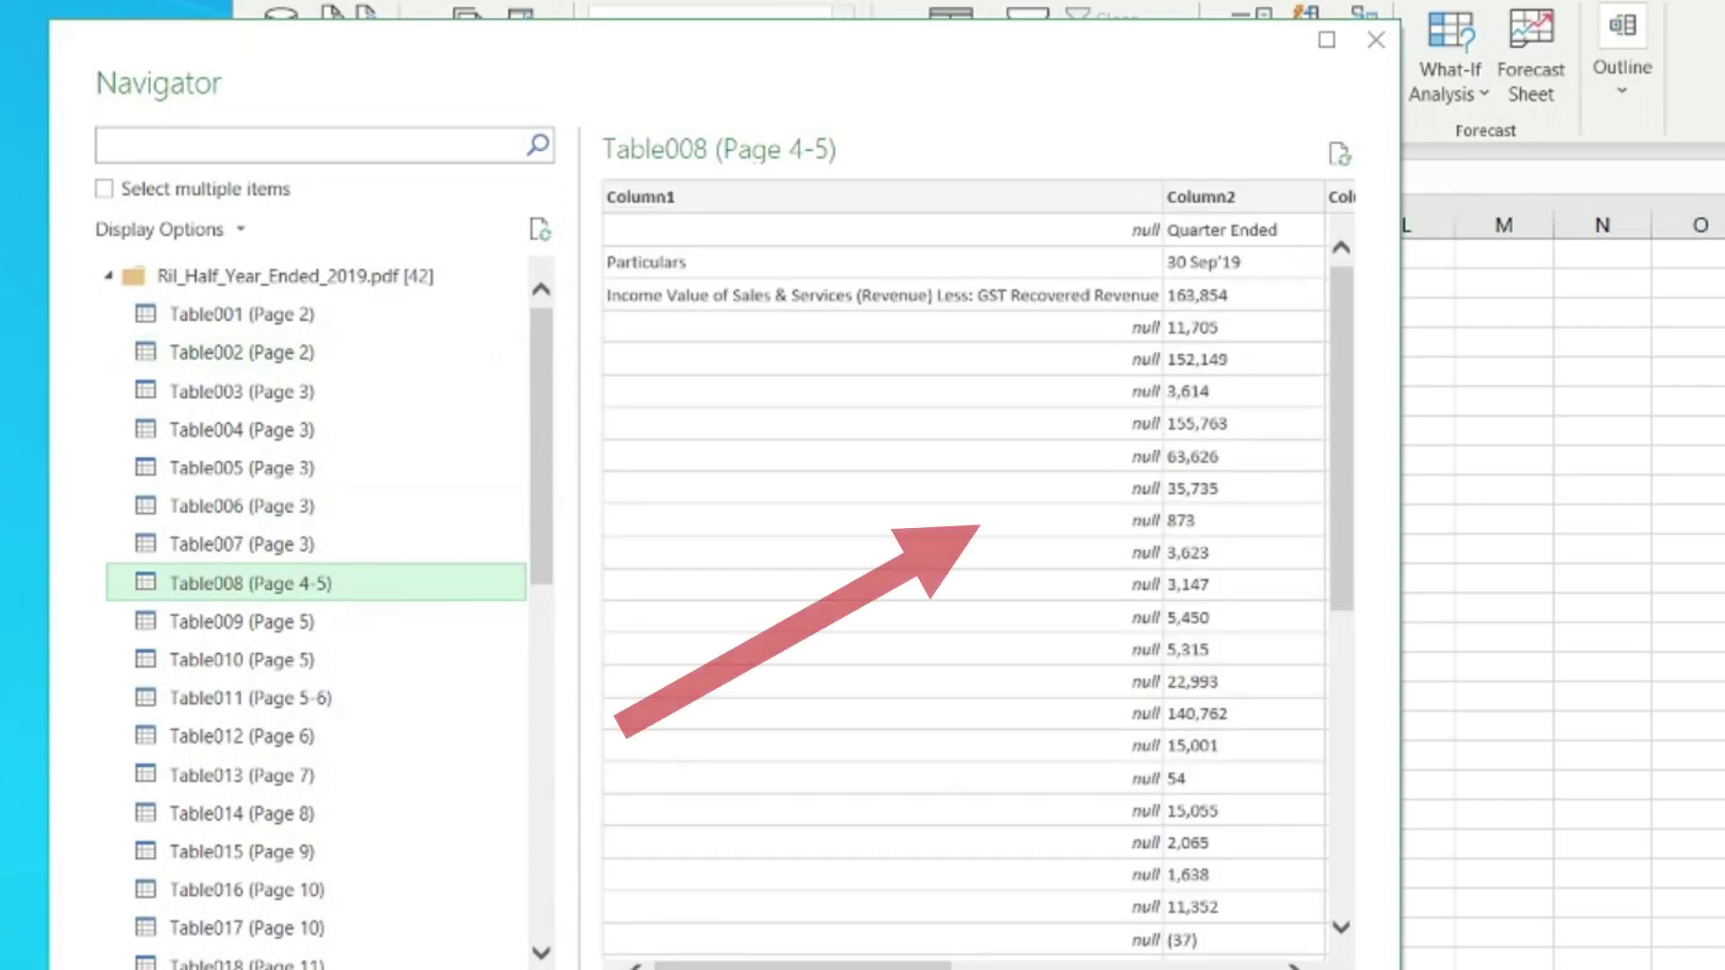
# Scroll the Table008 (Page 4-5) preview sideways to check its quarter-ended columns
pyautogui.moveTo(750, 962)
pyautogui.mouseDown()
pyautogui.moveTo(1075, 963)
pyautogui.moveTo(719, 961)
pyautogui.mouseUp()
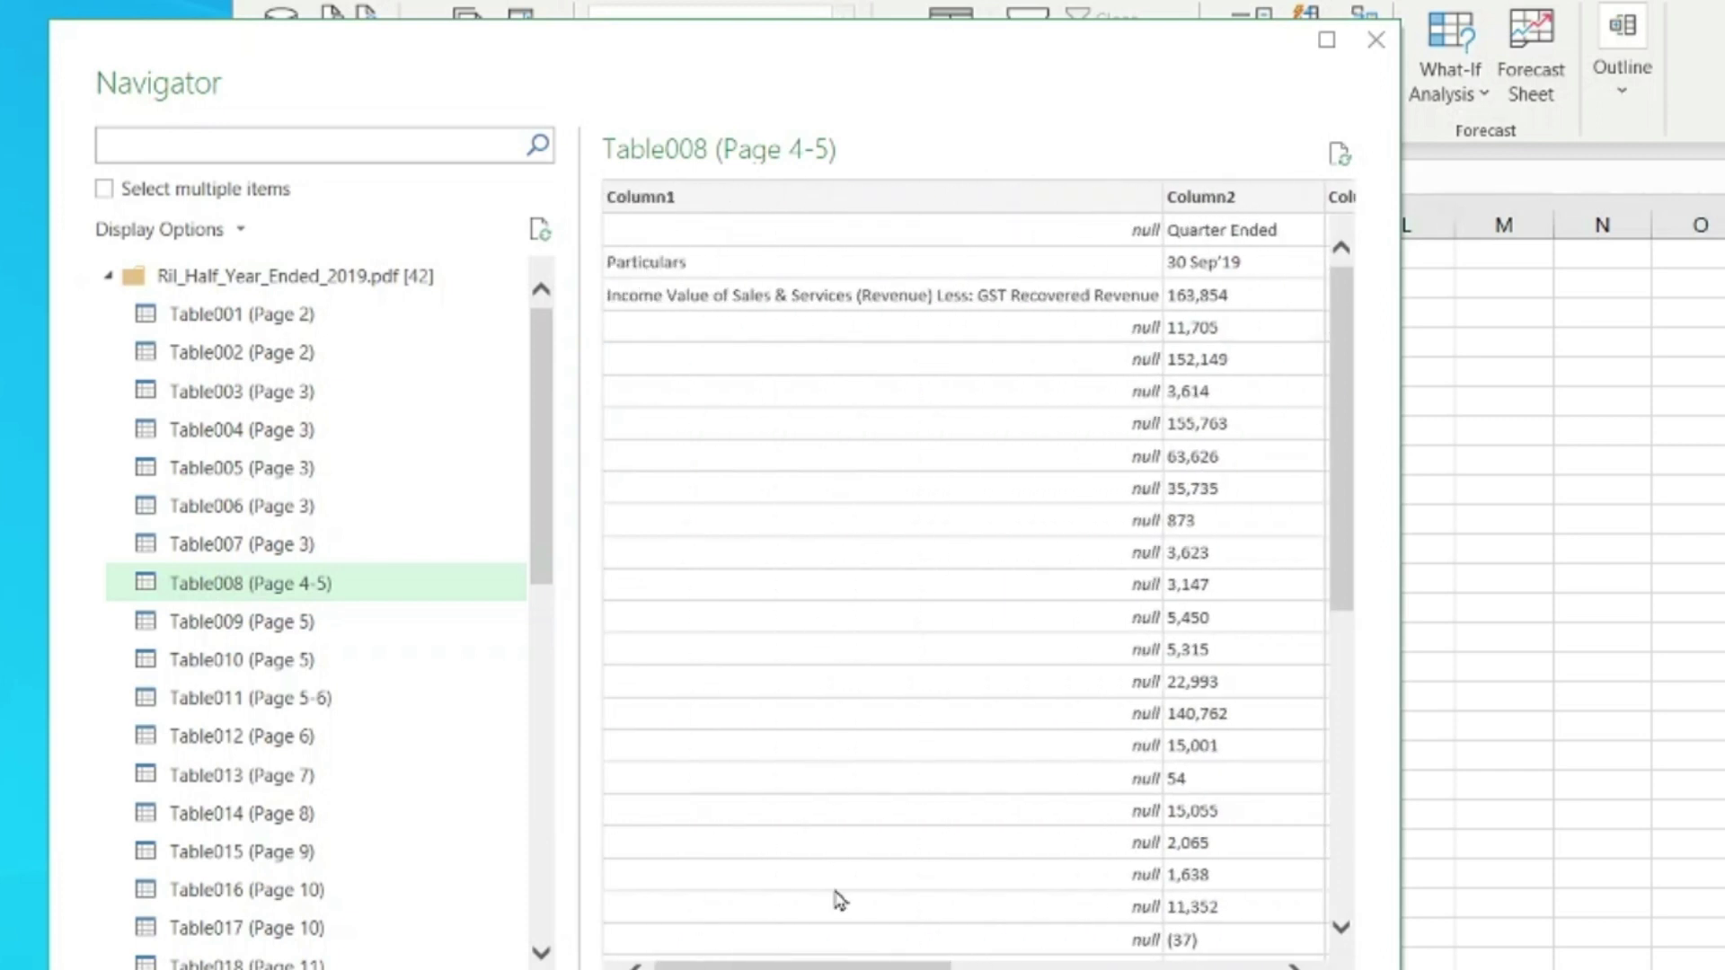
pyautogui.moveTo(822, 965)
pyautogui.mouseDown()
pyautogui.moveTo(1148, 964)
pyautogui.moveTo(822, 965)
pyautogui.mouseUp()
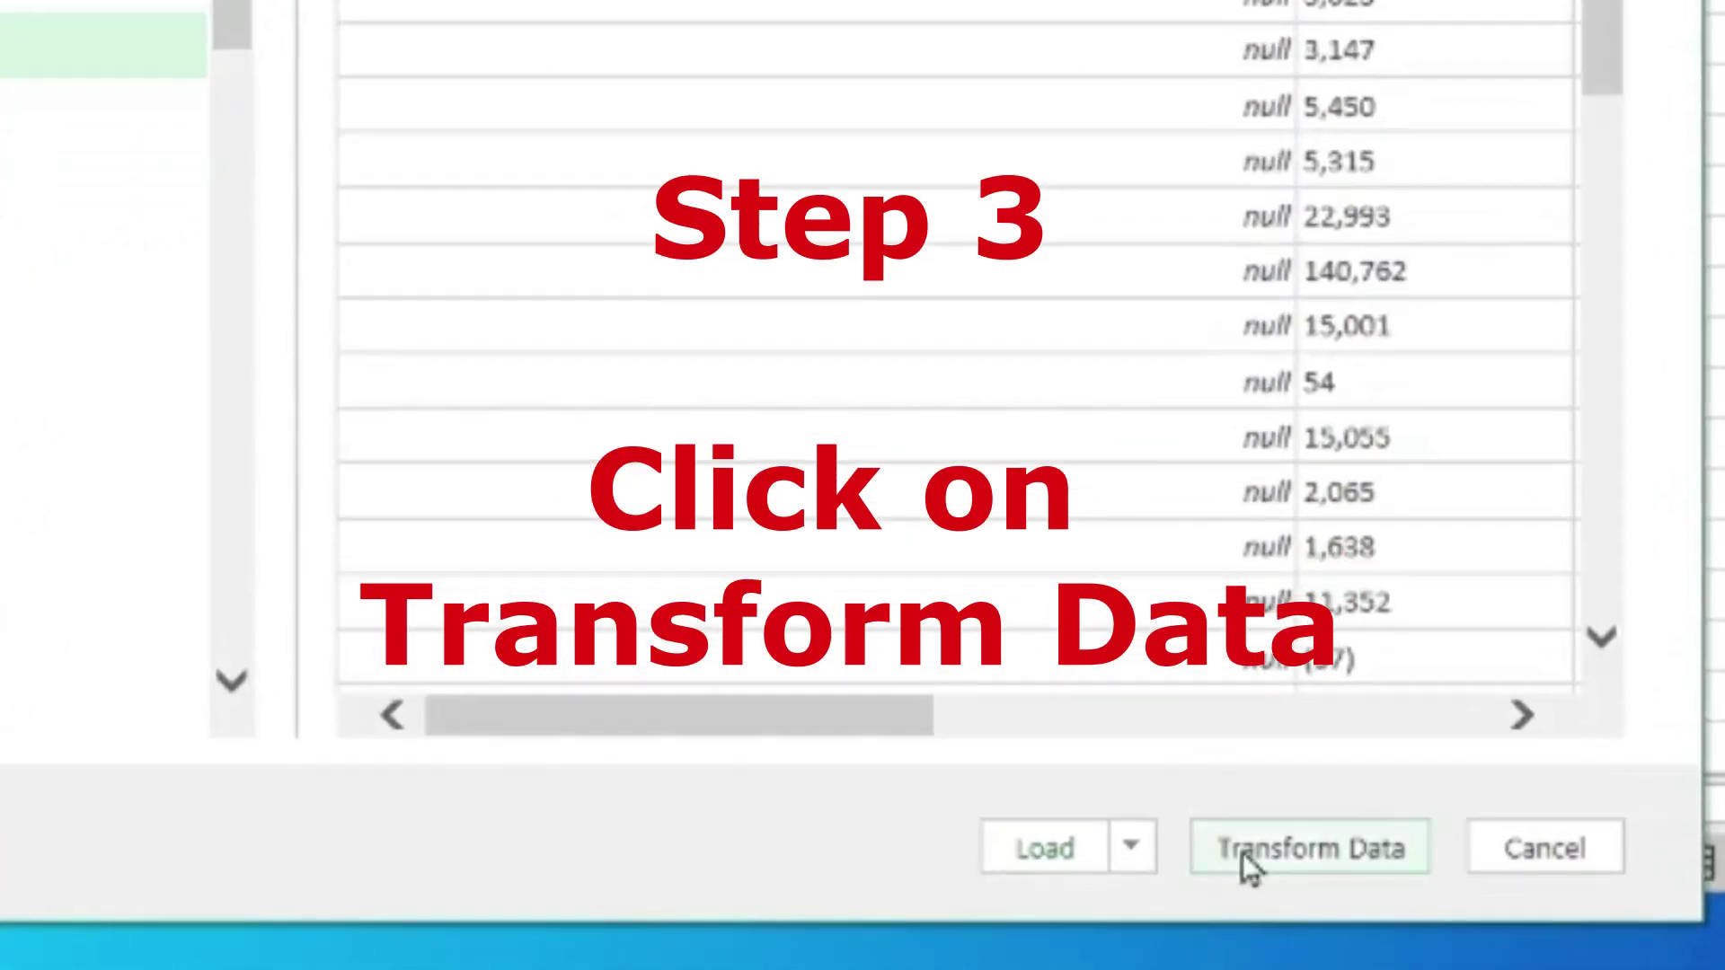
# Open Table008 (Page 4-5) in the Power Query Editor with Transform Data
pyautogui.click(1280, 854)
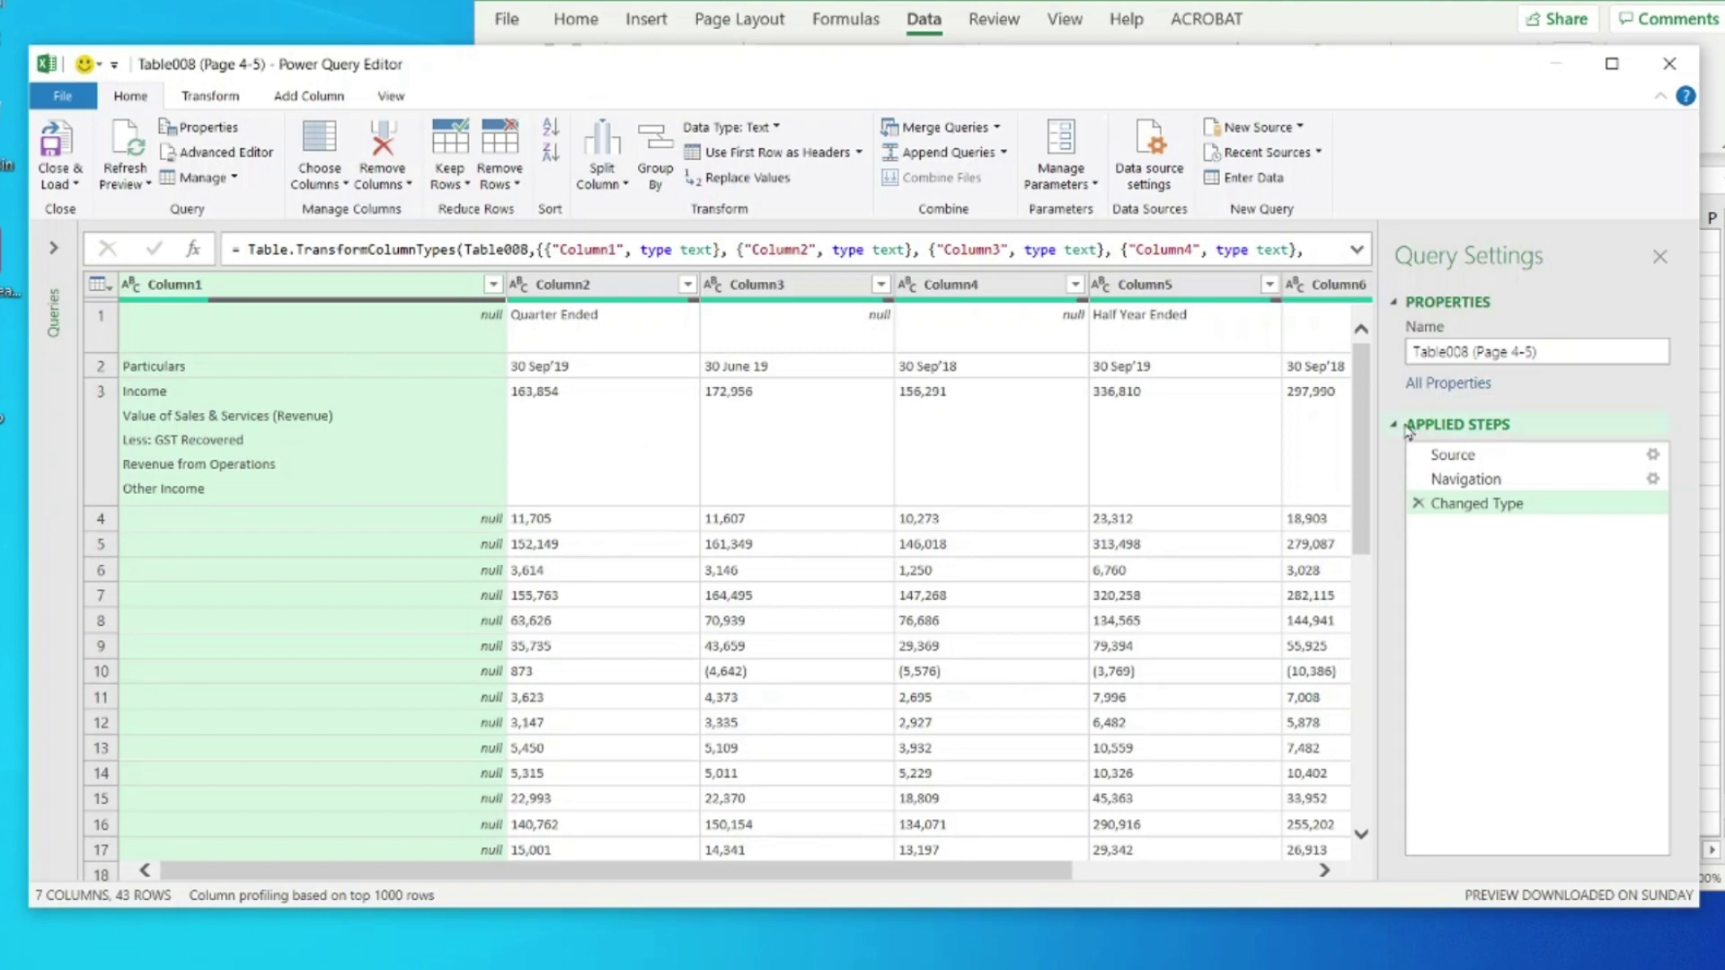
pyautogui.moveTo(1017, 877); pyautogui.dragTo(1069, 886)
pyautogui.click(698, 781)
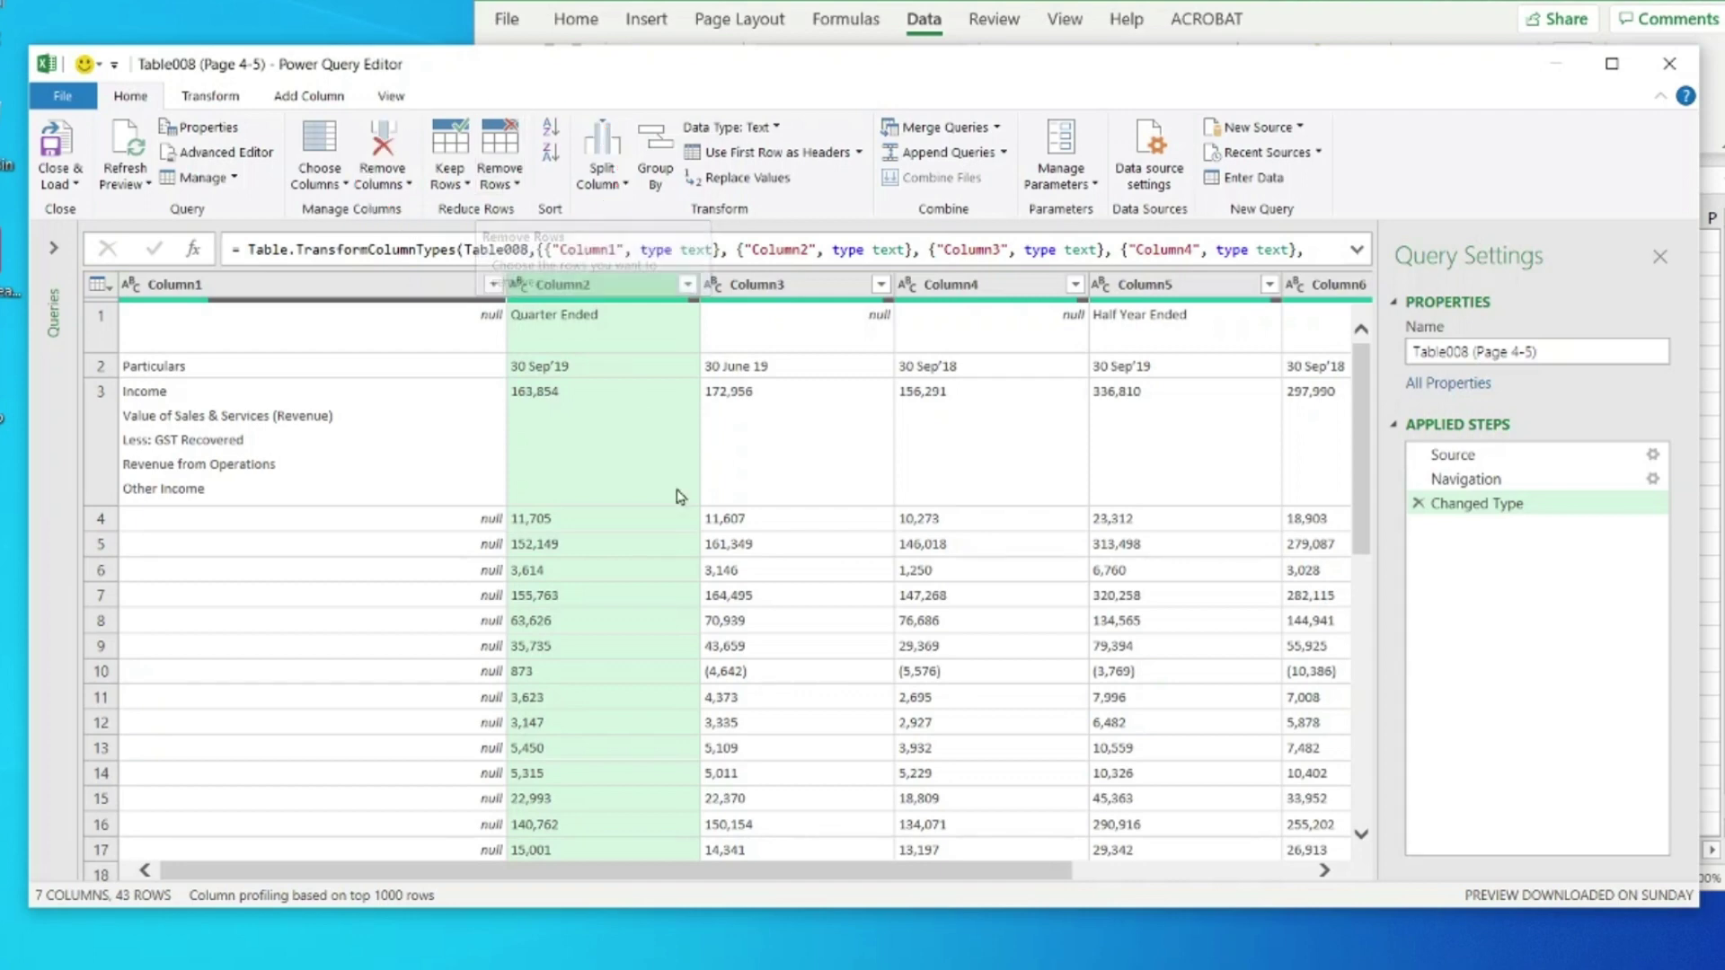
pyautogui.click(640, 489)
pyautogui.scroll(-10, 641, 490)
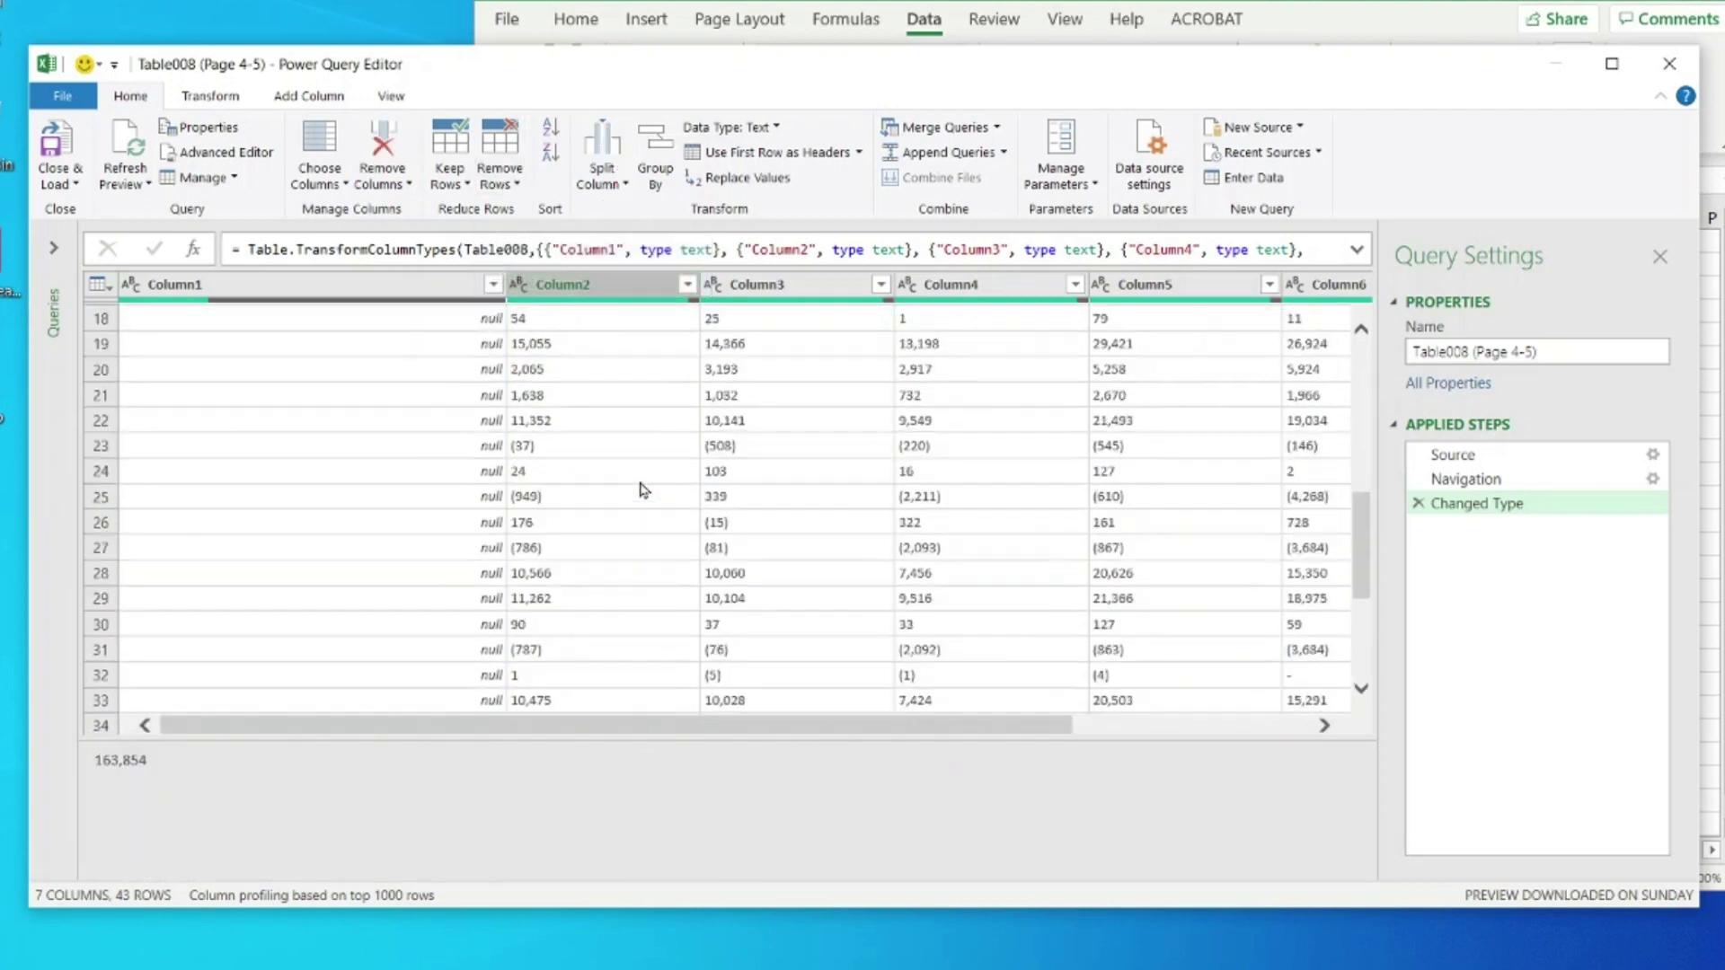
pyautogui.scroll(10, 641, 492)
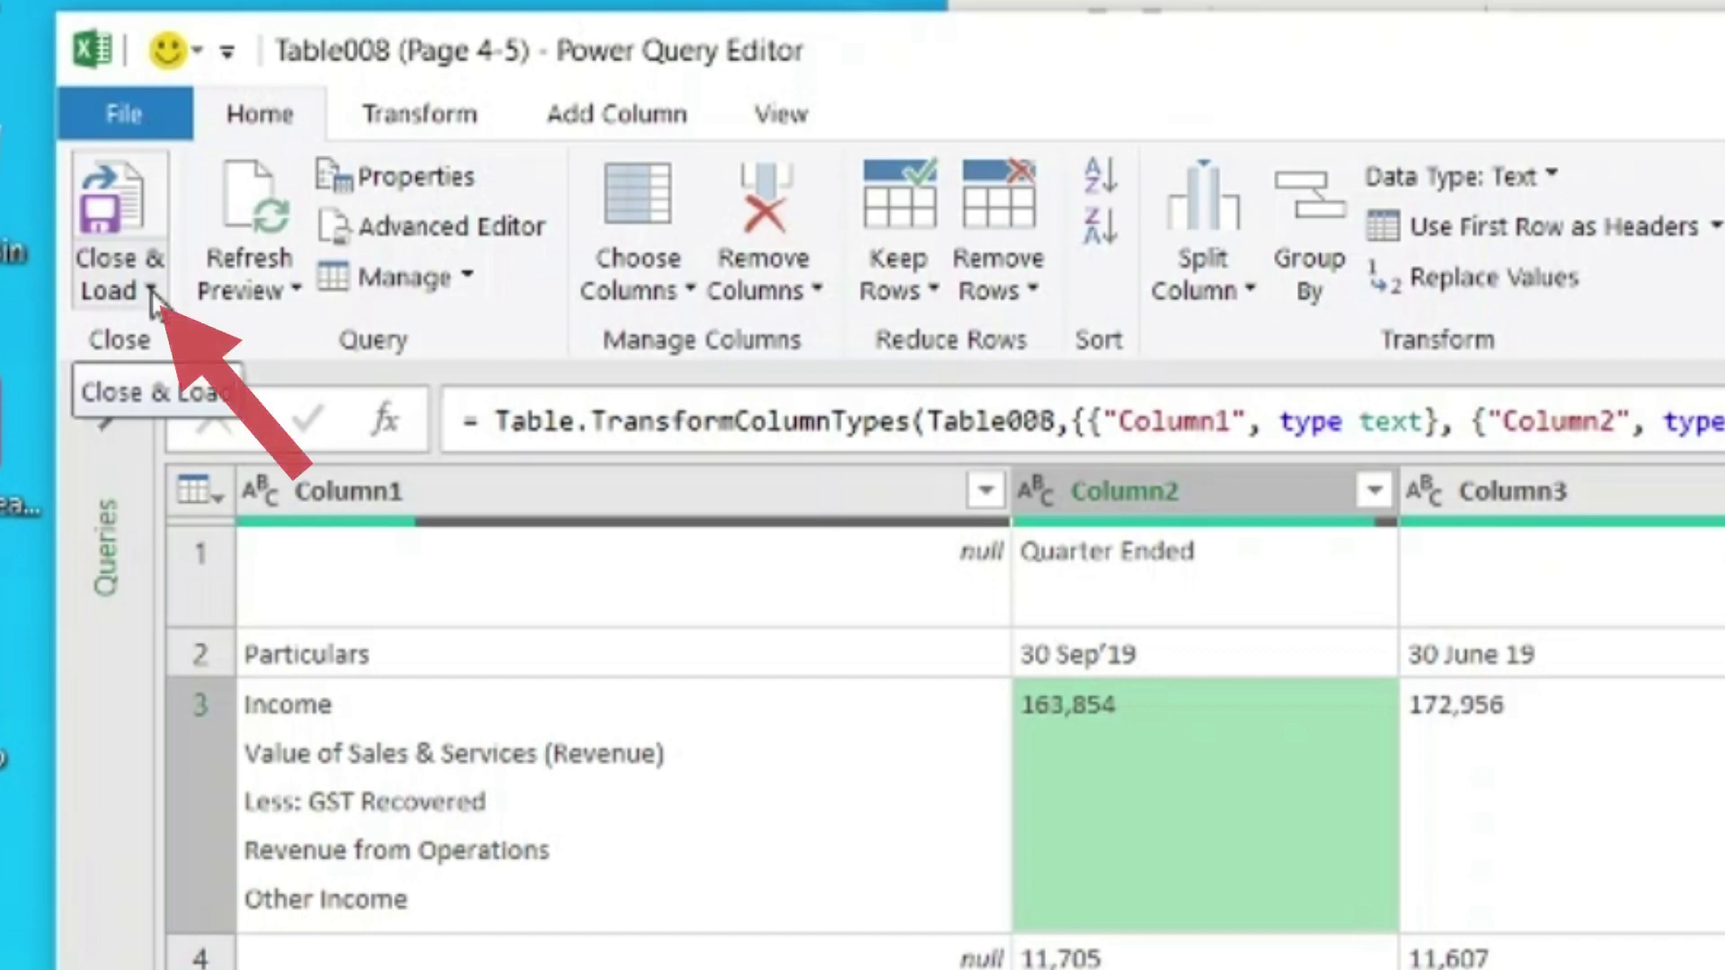
pyautogui.click(151, 291)
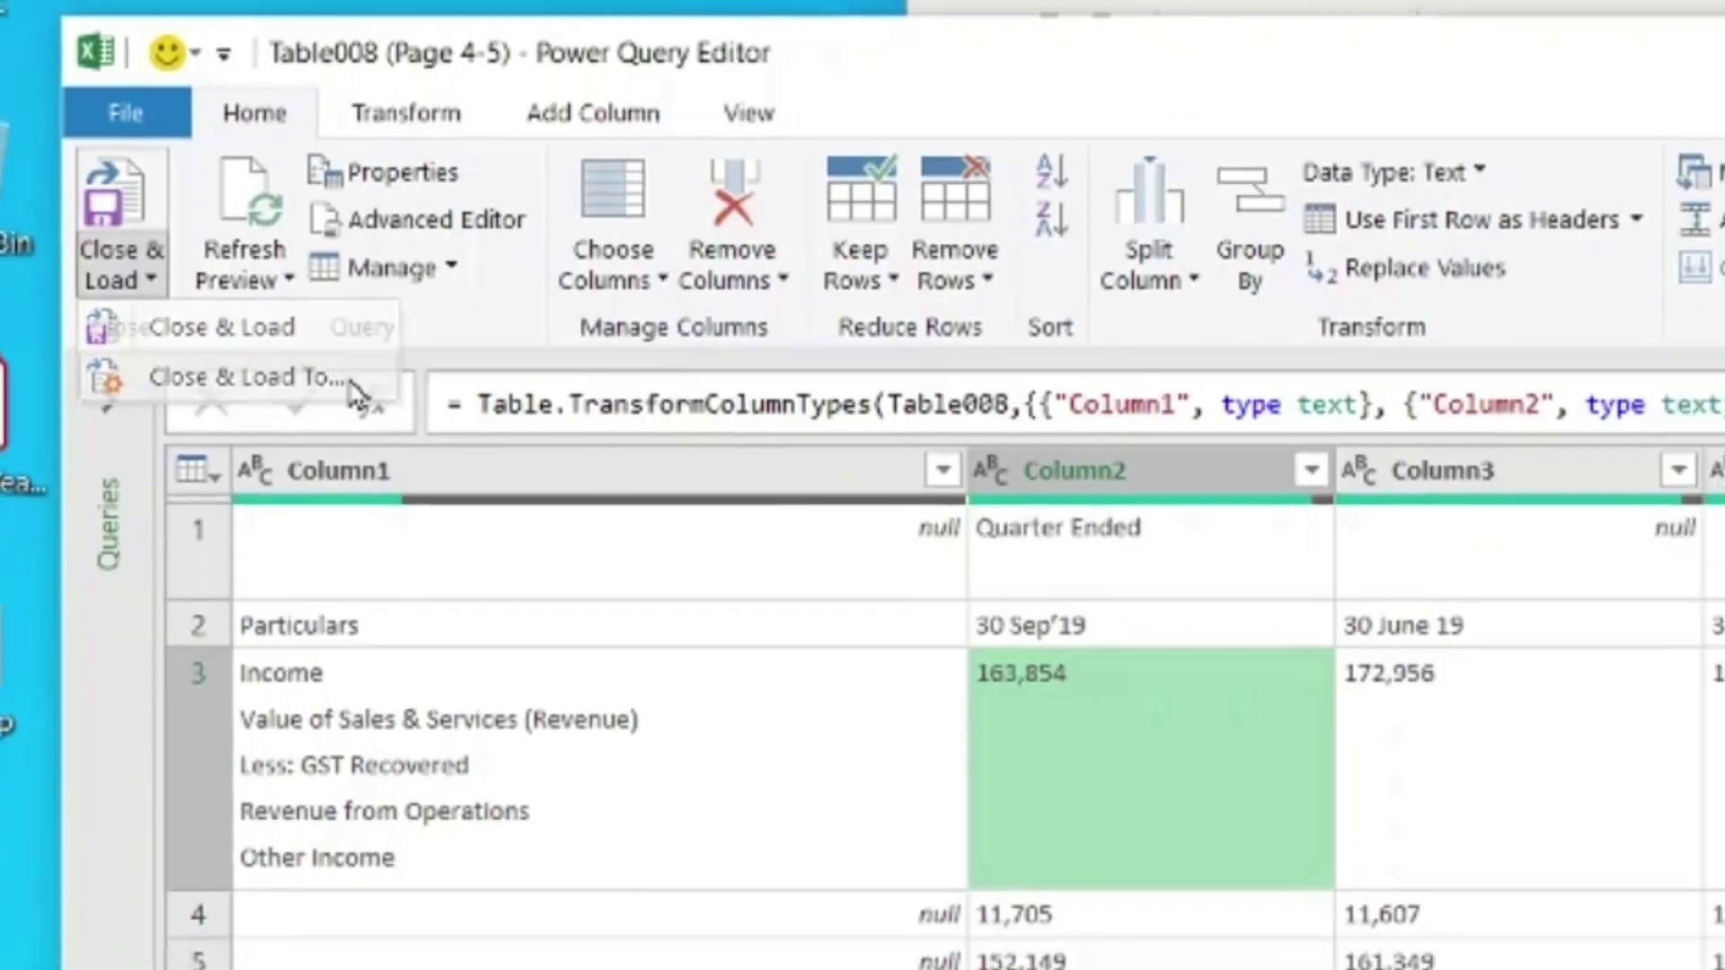
# Load the Table008 query as a table on a new worksheet via Close & Load To
pyautogui.click(350, 394)
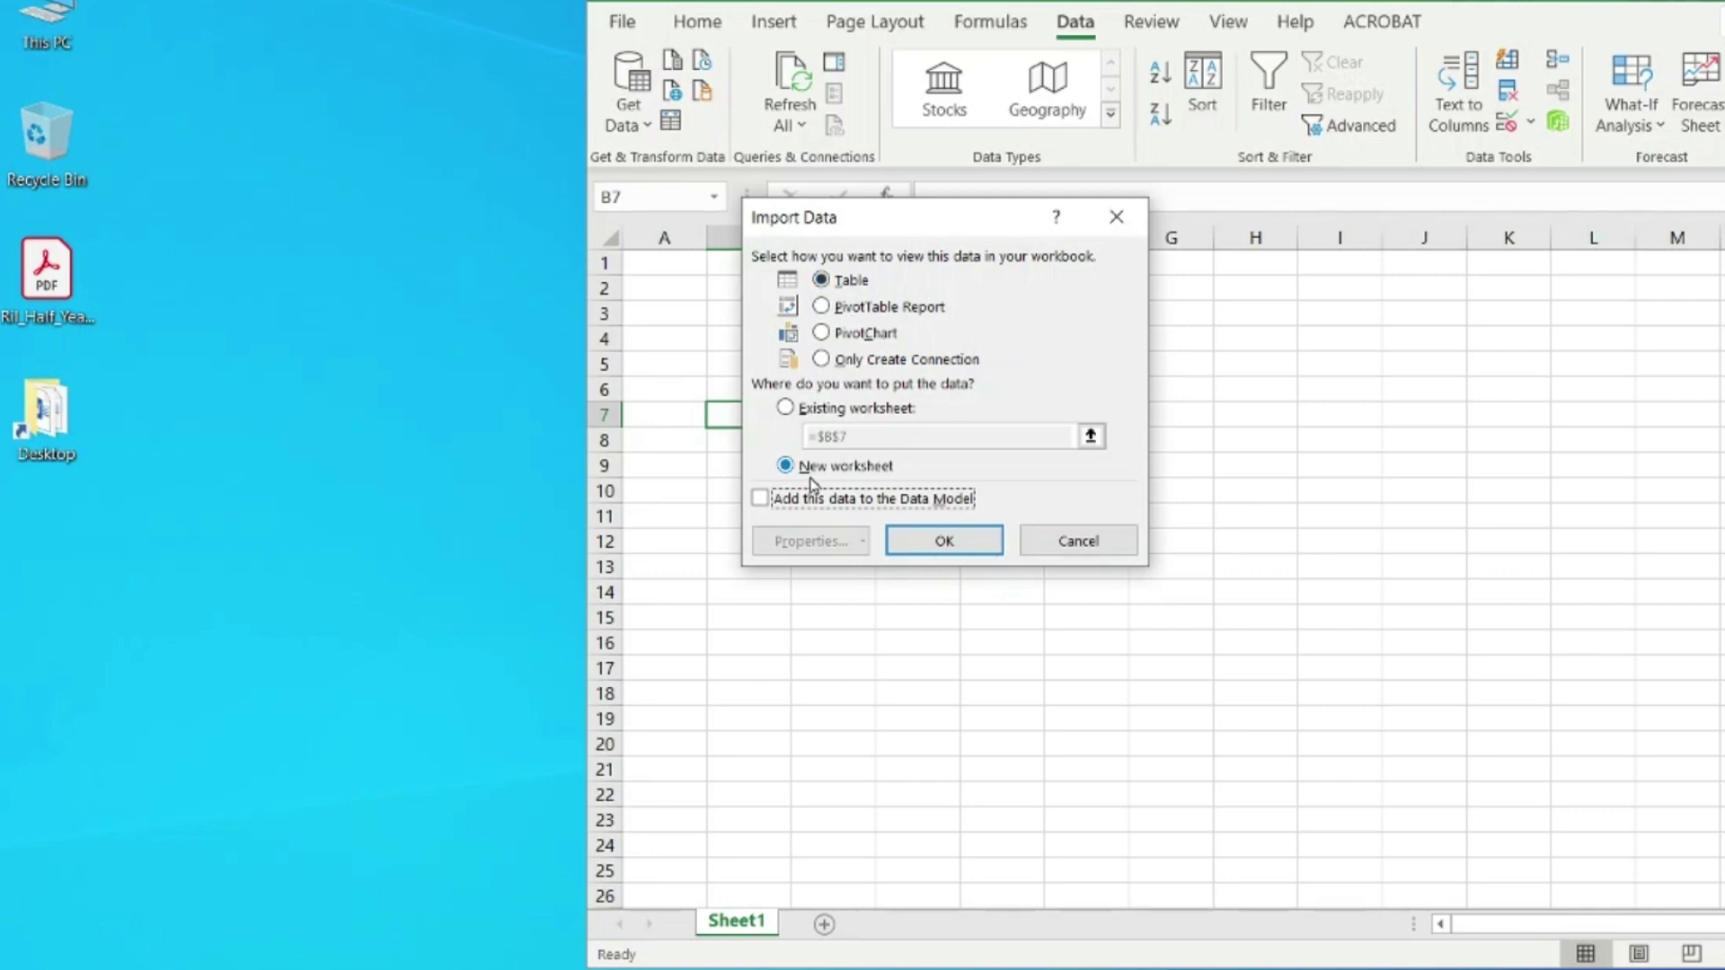
pyautogui.click(843, 475)
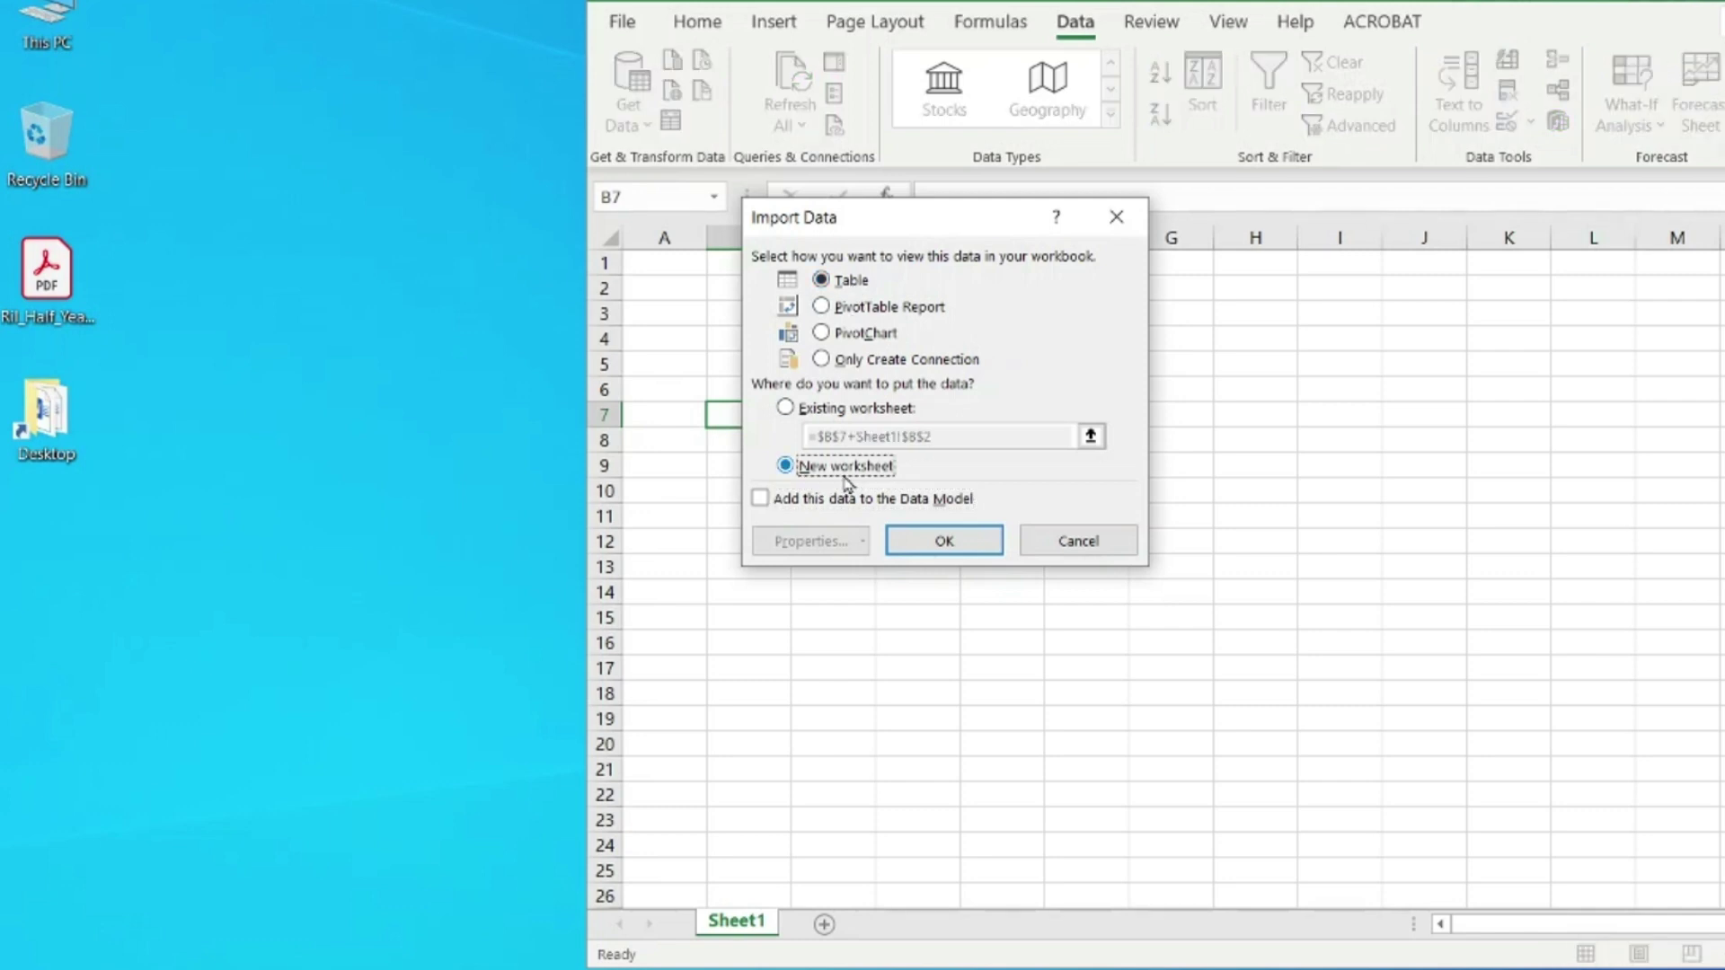
pyautogui.click(951, 539)
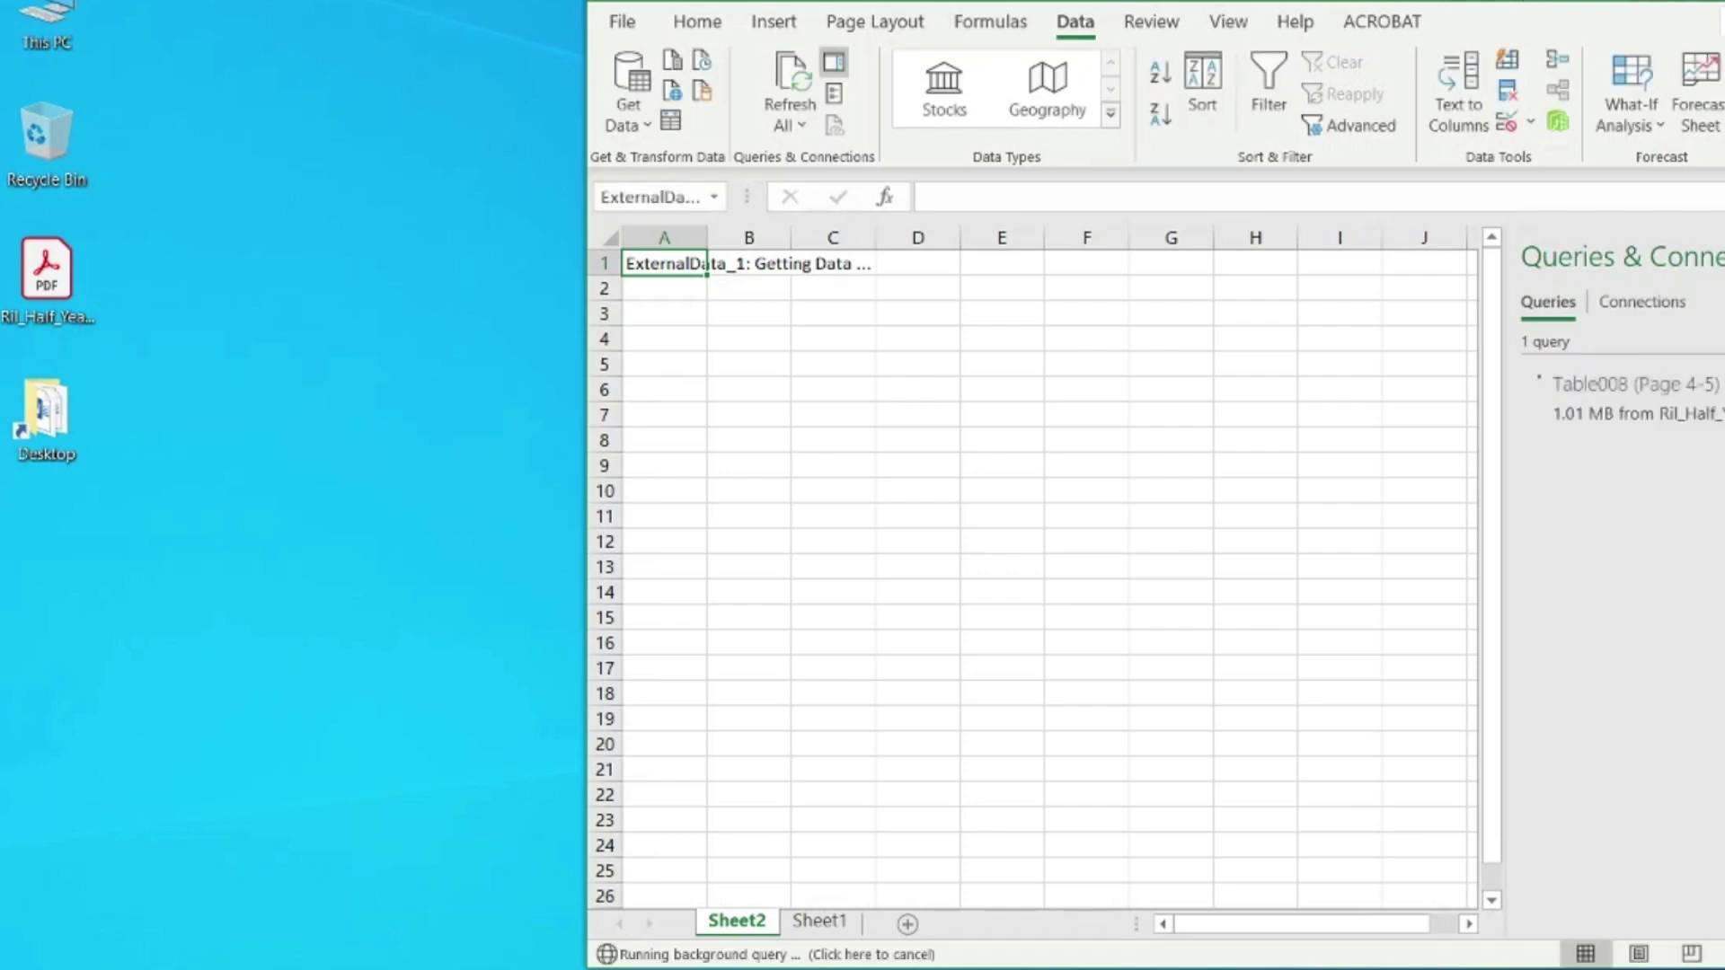
# Maximize Excel and scroll through the loaded Table008 rows to Debt-Equity Ratio
pyautogui.press('super+Up')
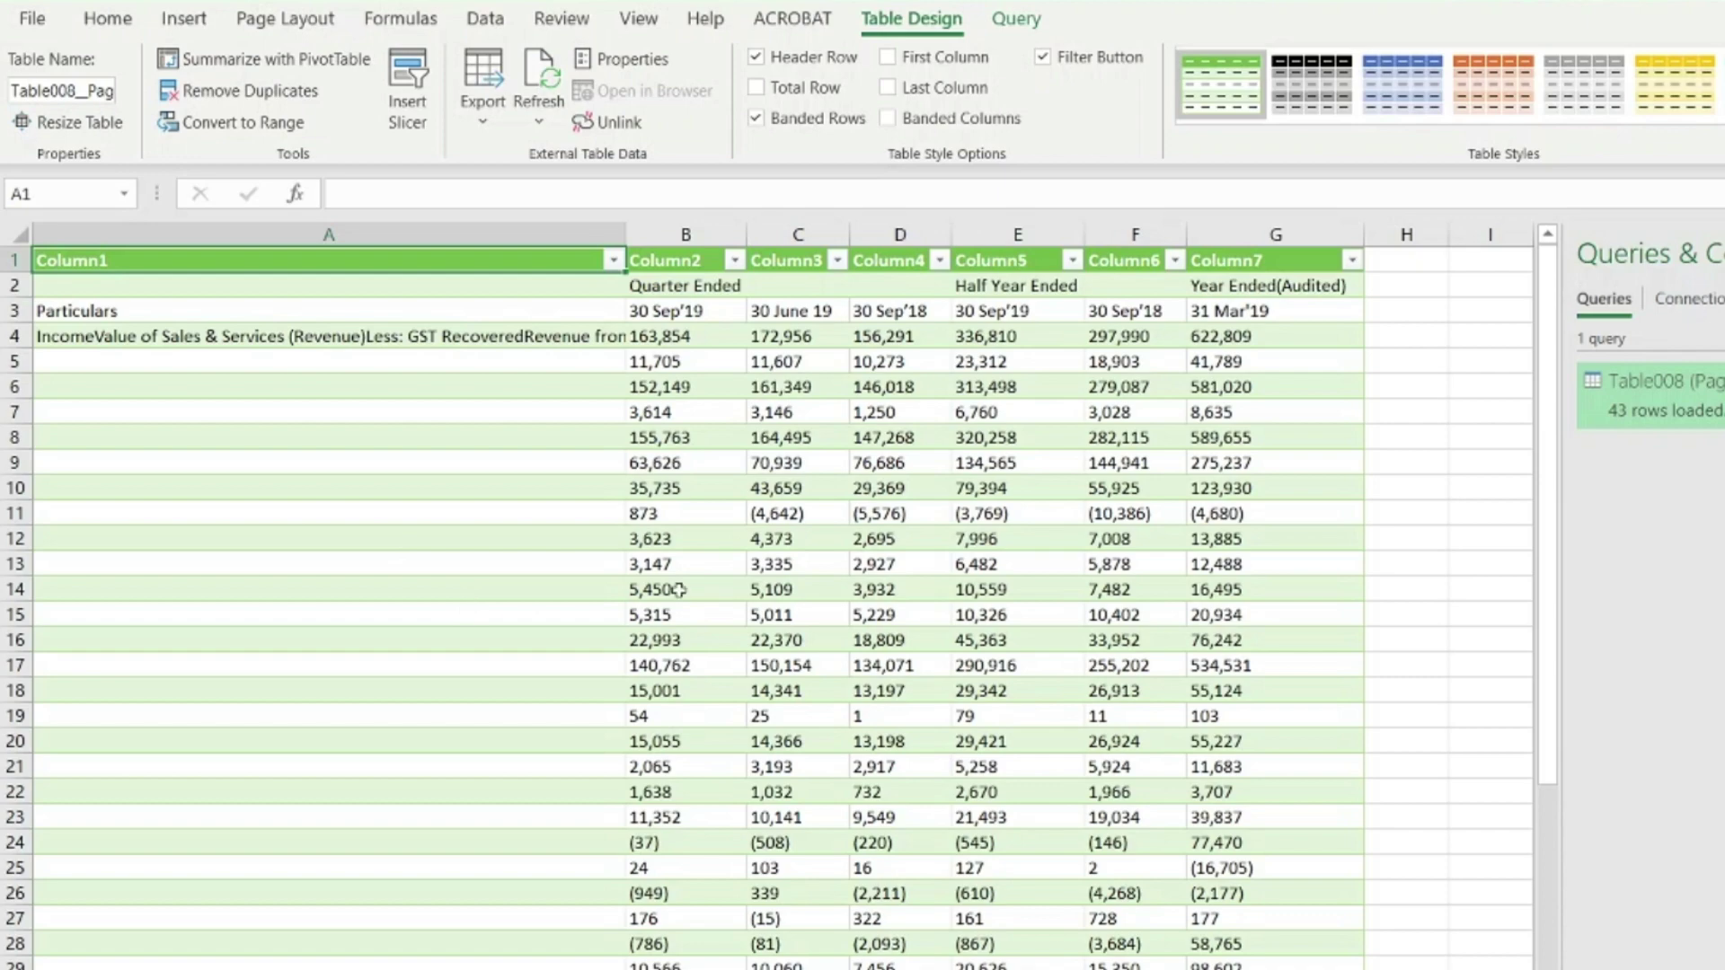
pyautogui.scroll(-7, 673, 575)
pyautogui.scroll(-1, 673, 575)
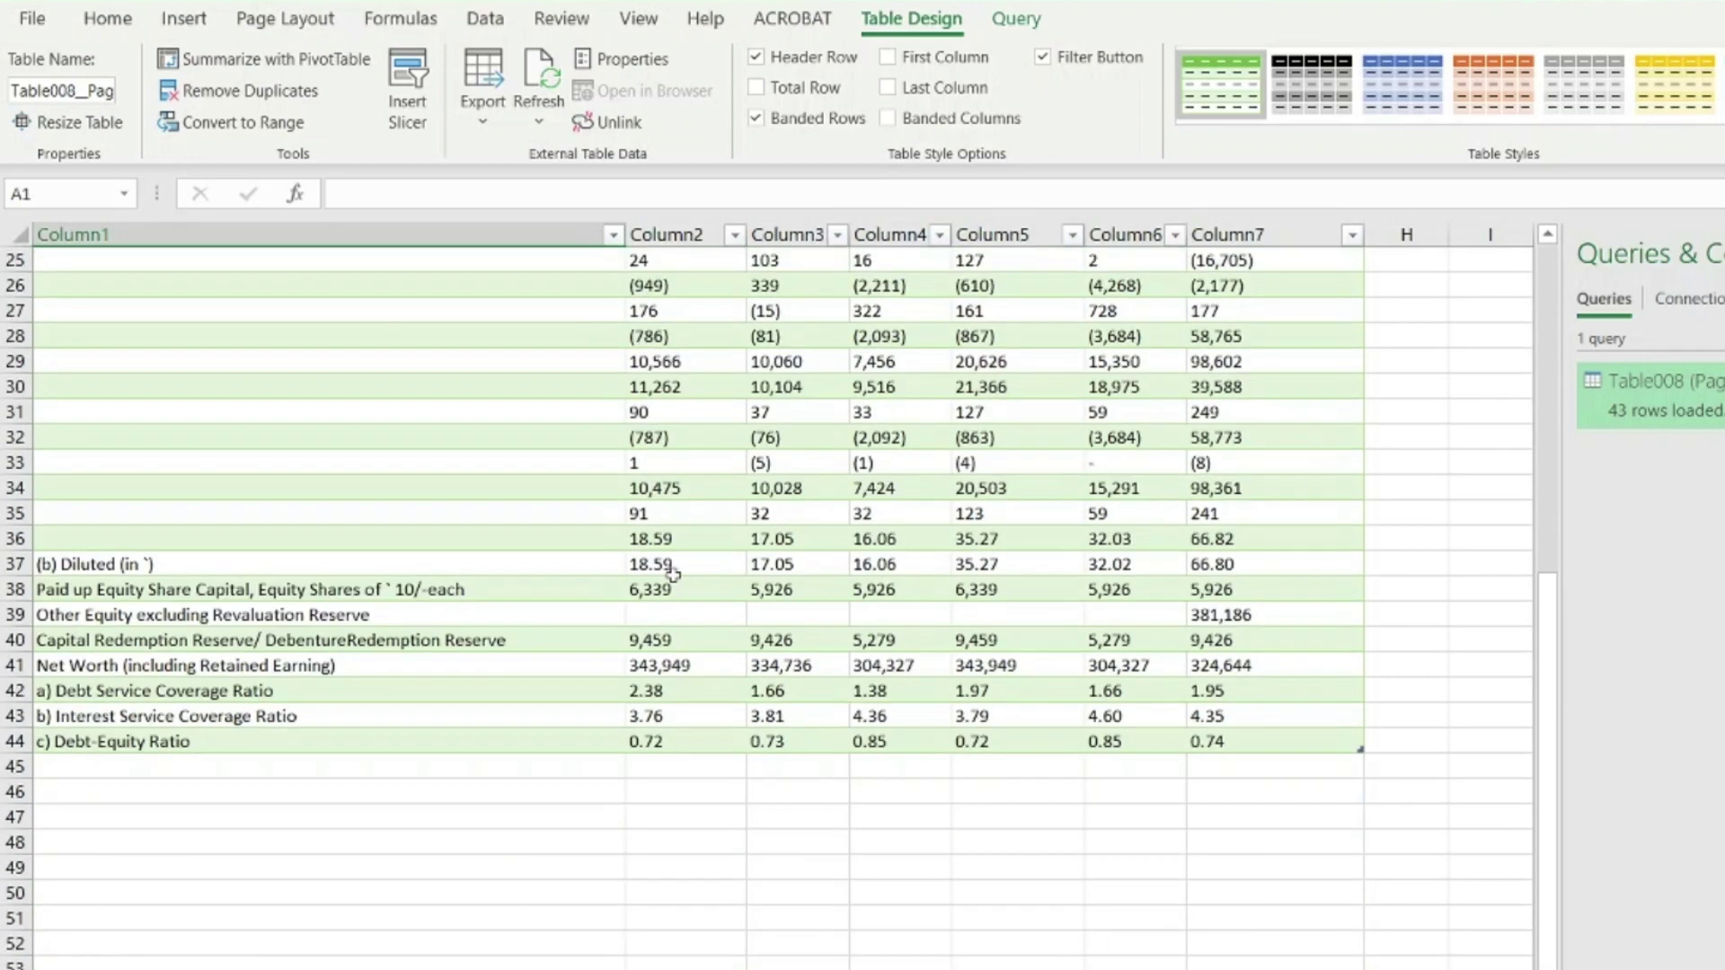
pyautogui.scroll(8, 672, 572)
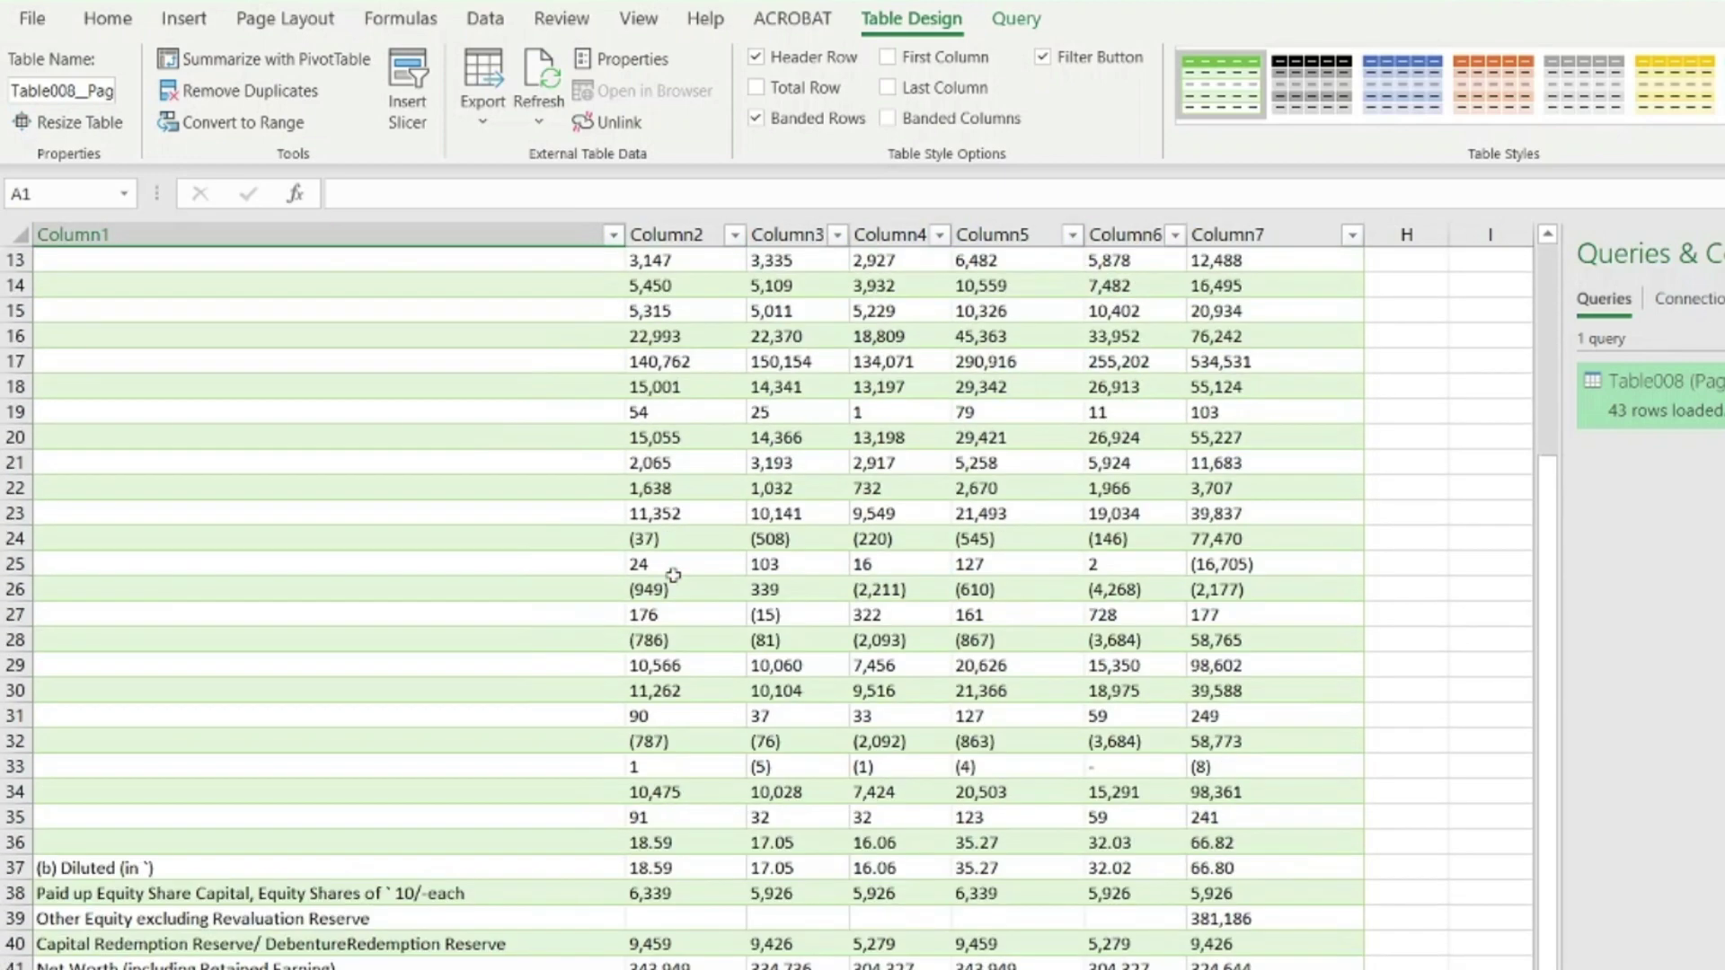